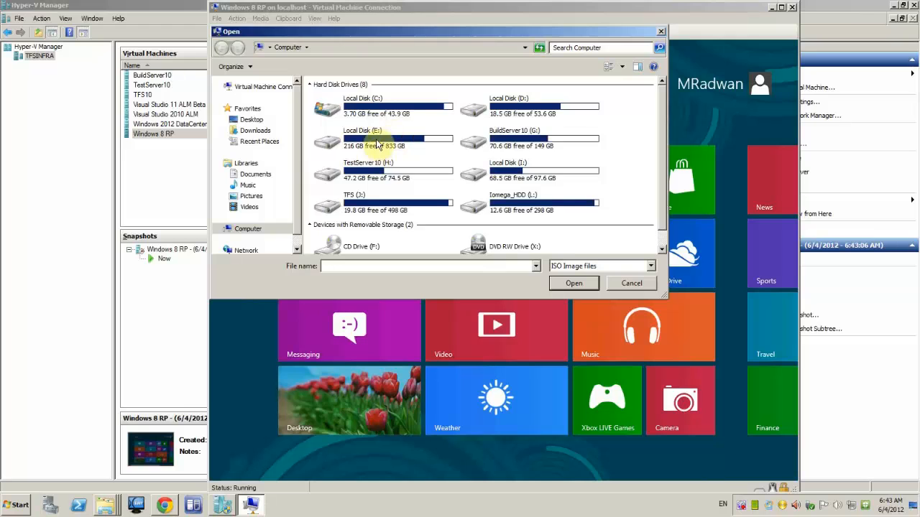
Step: Select the VS2012_RC_TFS_EXP_ENU disc image on Local Disk (E:)
{"action": "left_click", "coordinate": [362, 142]}
Step: Mount the TFS Express ISO and view the DVD Drive (D:) files from the desktop's File Explorer
{"action": "double_click", "coordinate": [360, 139]}
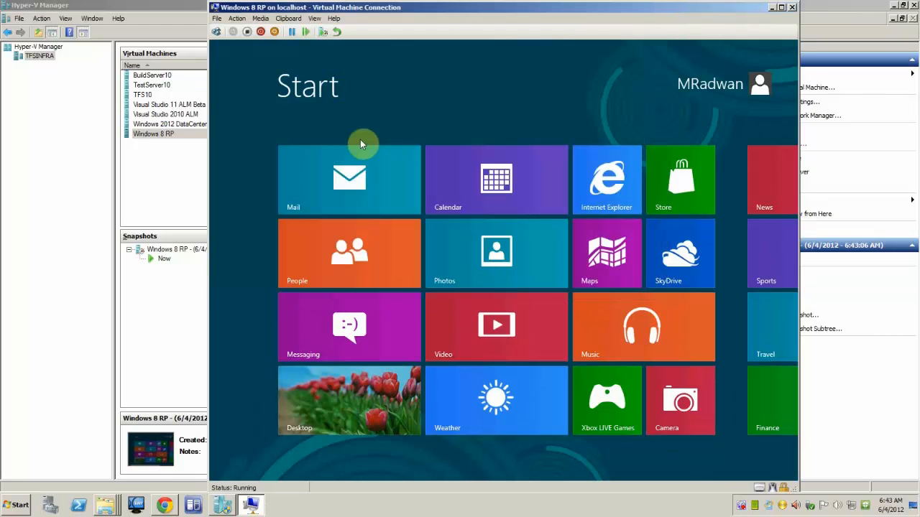
{"action": "left_click", "coordinate": [314, 391]}
{"action": "left_click", "coordinate": [272, 472]}
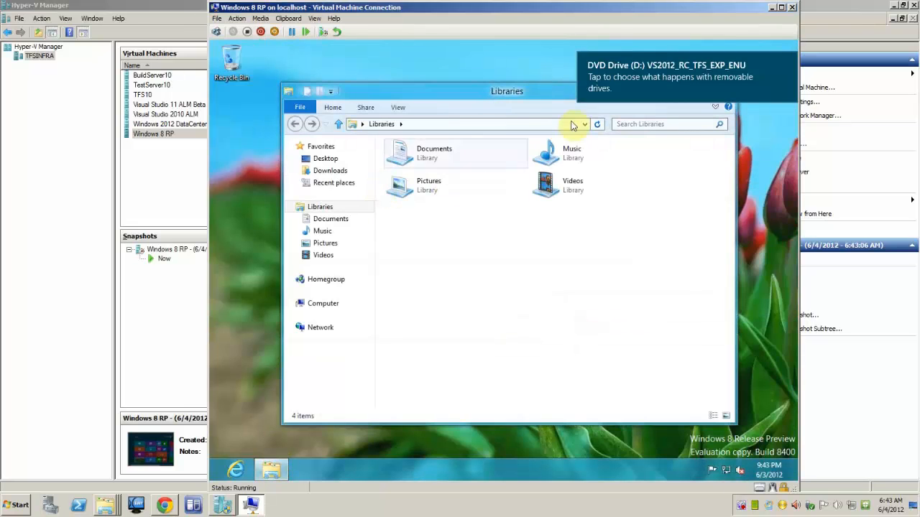
{"action": "left_click", "coordinate": [616, 82]}
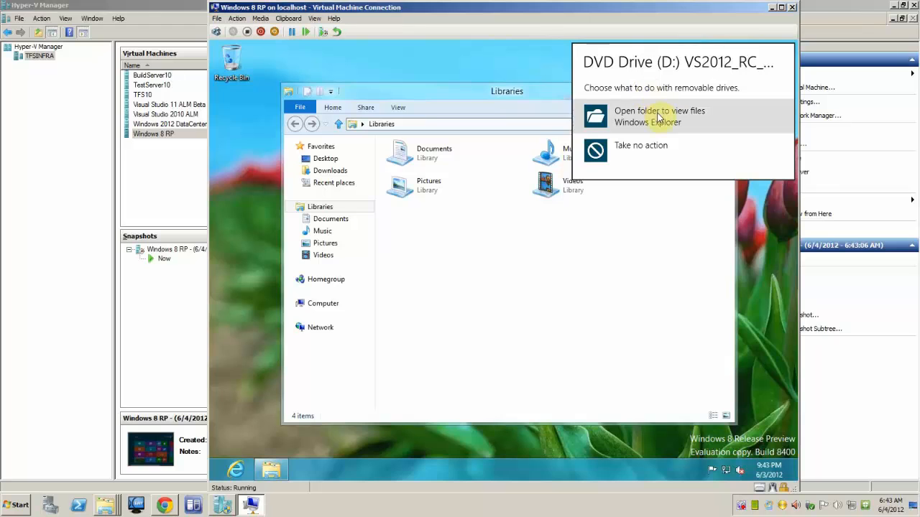
{"action": "left_click", "coordinate": [659, 121]}
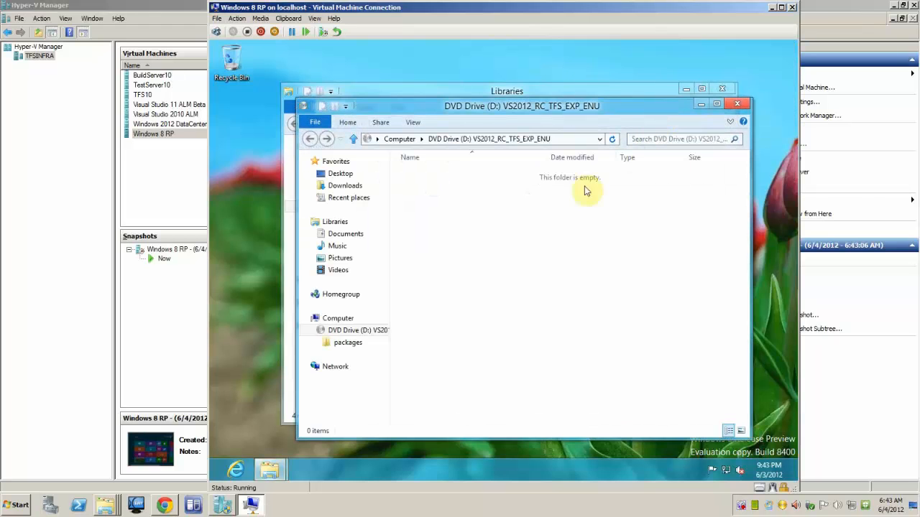
Step: Run tfs_express, accept the license terms, and start installation, approving the UAC prompt
{"action": "double_click", "coordinate": [433, 203]}
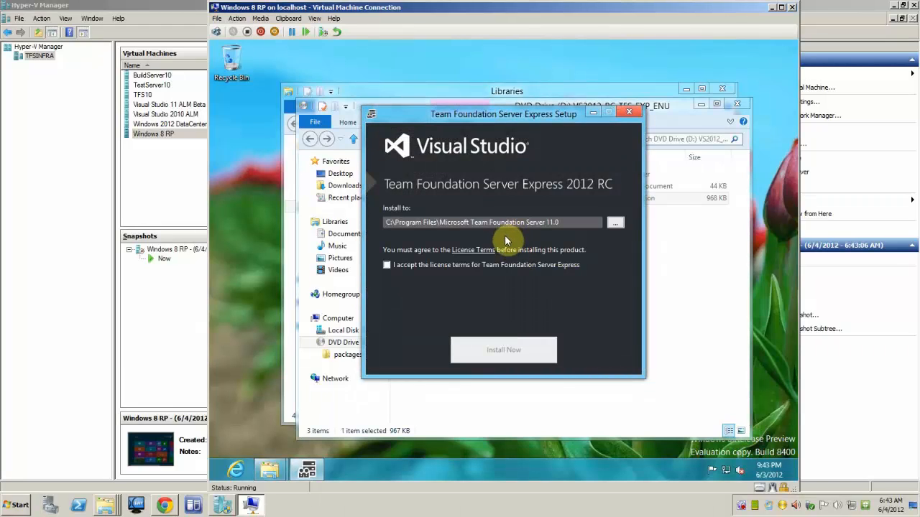
{"action": "left_click", "coordinate": [435, 266]}
{"action": "left_click", "coordinate": [493, 350]}
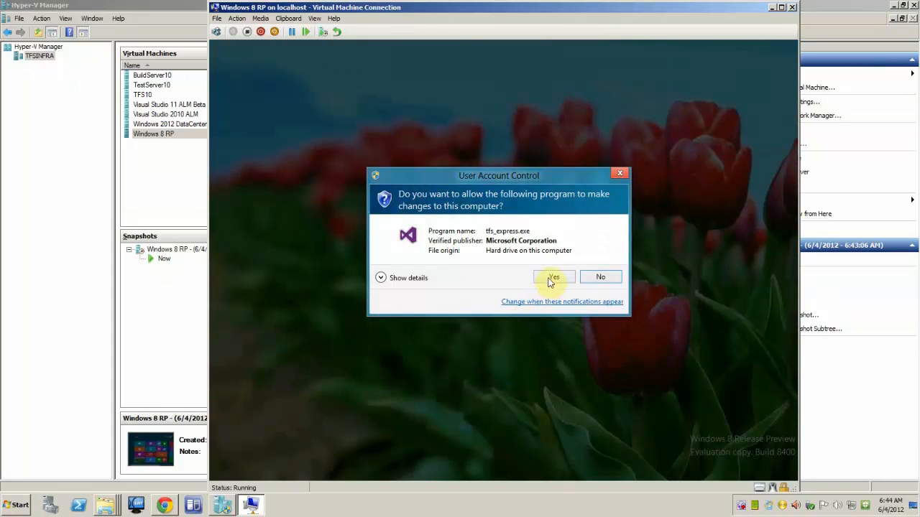
{"action": "left_click", "coordinate": [550, 277]}
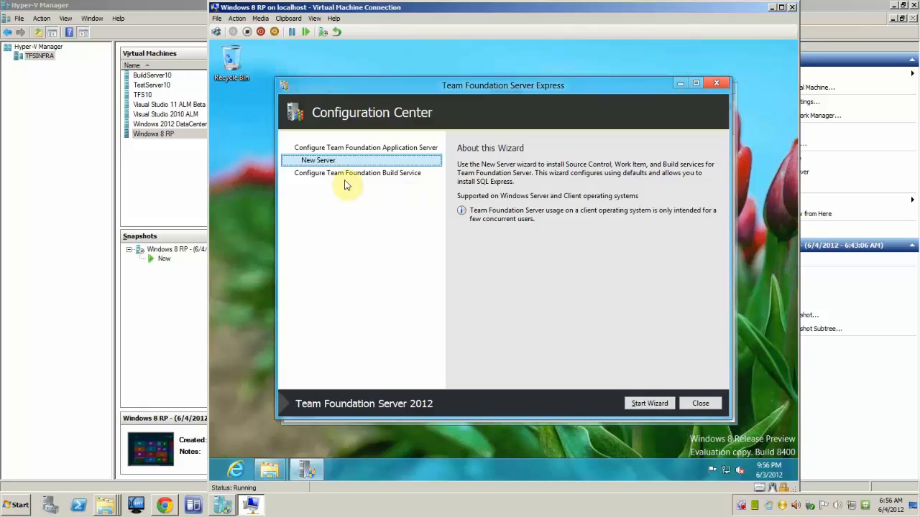
{"action": "left_click", "coordinate": [317, 165]}
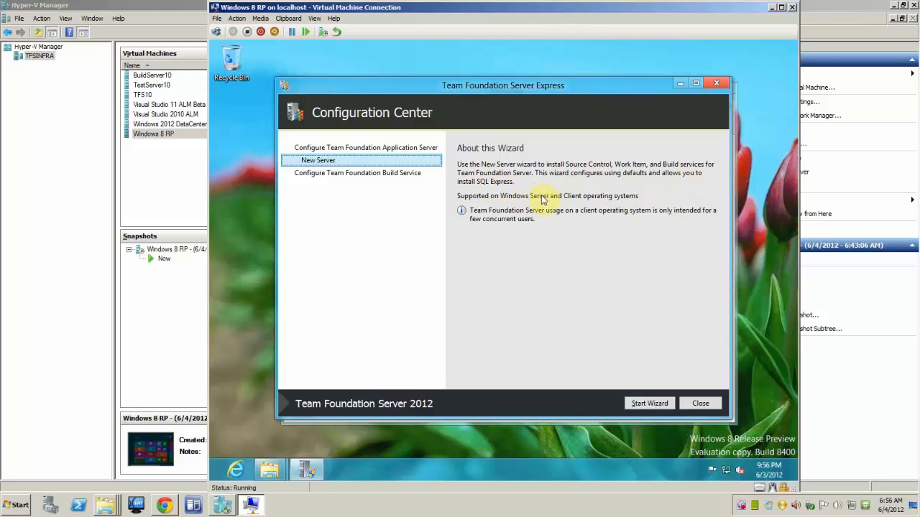
{"action": "left_click", "coordinate": [370, 174]}
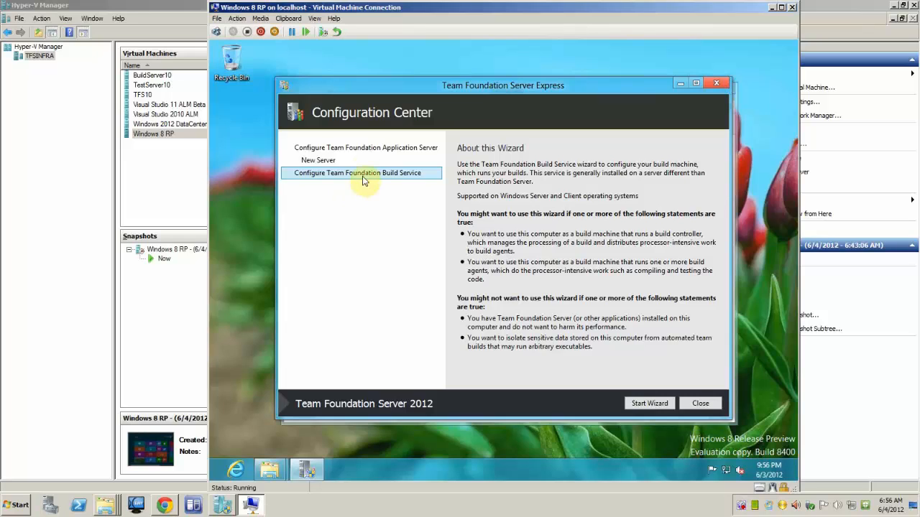
{"action": "left_click", "coordinate": [341, 179]}
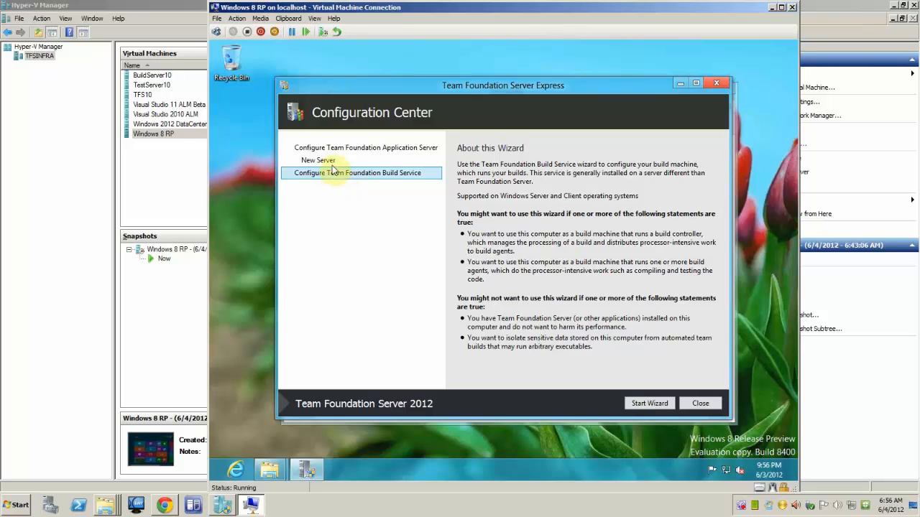
{"action": "left_click", "coordinate": [327, 161]}
Step: Run the New Server Configuration Wizard with defaults through readiness checks and configuration, then close it
{"action": "left_click", "coordinate": [635, 403]}
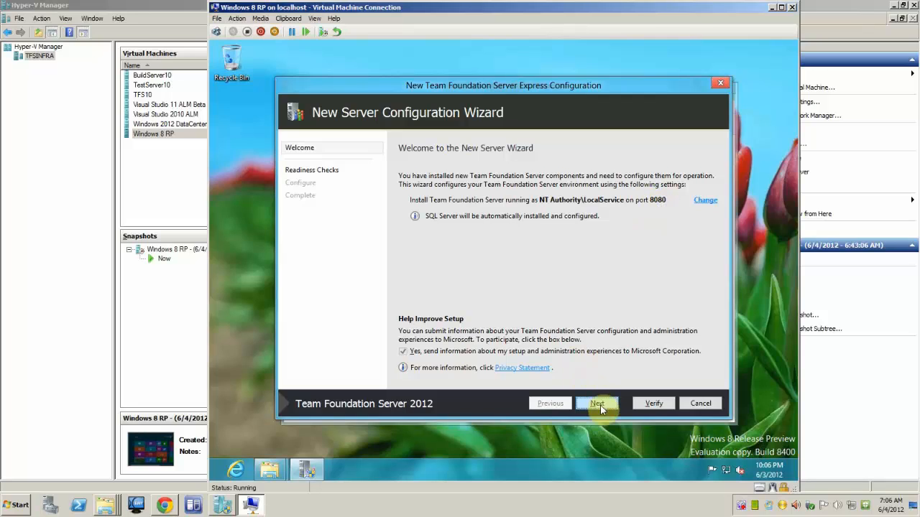
{"action": "left_click", "coordinate": [651, 404]}
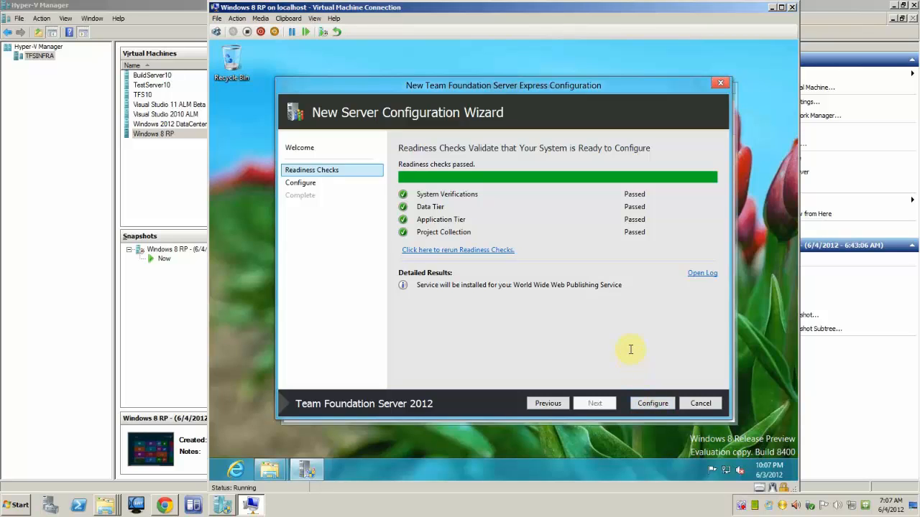
{"action": "left_click", "coordinate": [651, 404]}
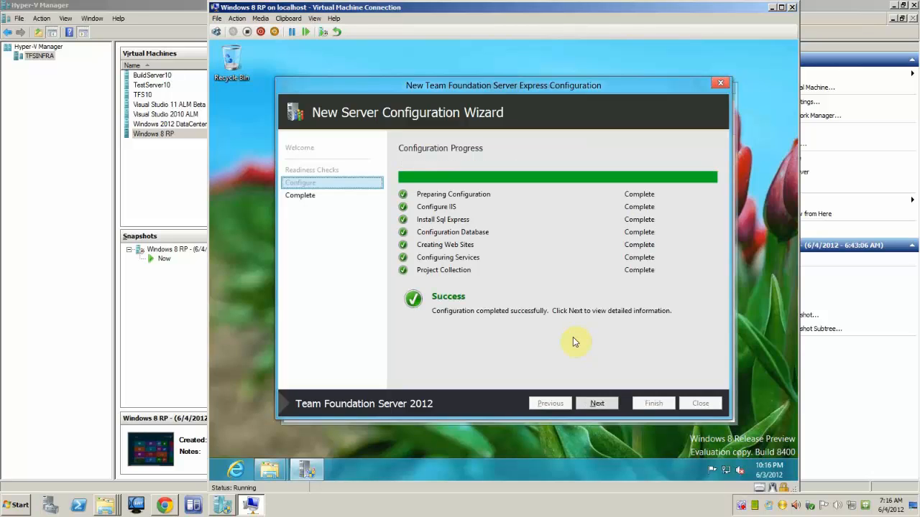
{"action": "left_click", "coordinate": [590, 403]}
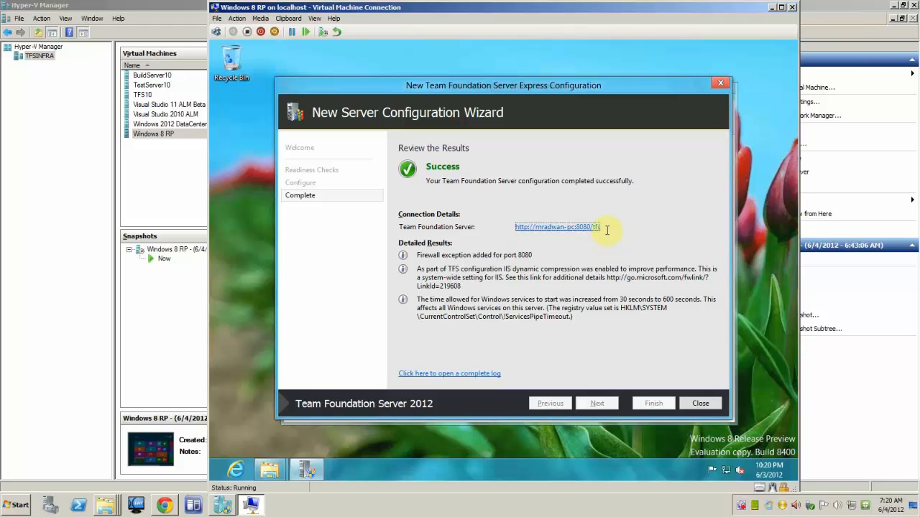
{"action": "left_click", "coordinate": [700, 403]}
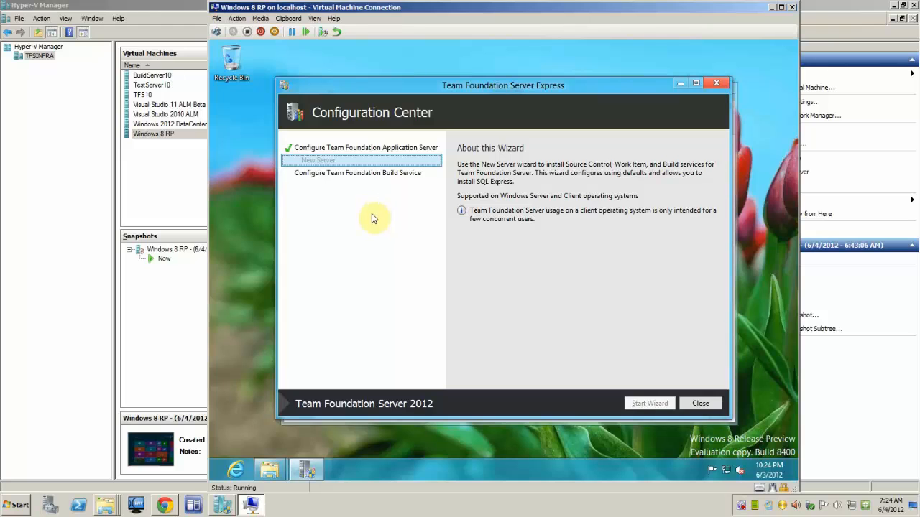
Step: Select Configure Team Foundation Build Service and launch its configuration wizard
{"action": "left_click", "coordinate": [357, 173]}
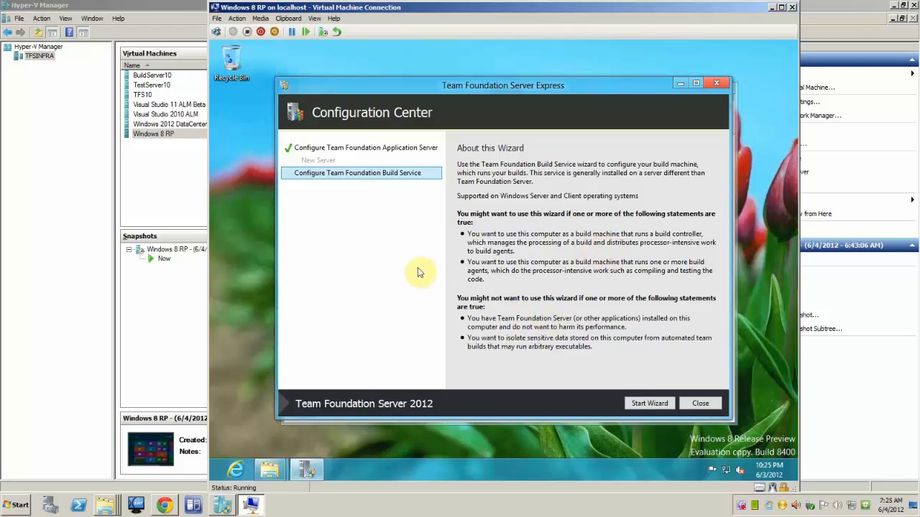
{"action": "left_click", "coordinate": [645, 402]}
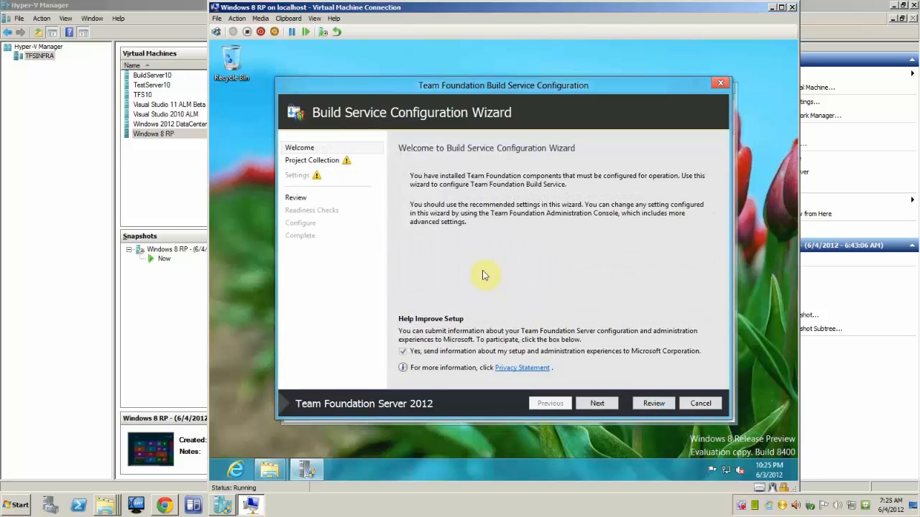
Step: Keep the default project collection and 1 recommended build agent, advancing to the Settings page
{"action": "left_click", "coordinate": [338, 166]}
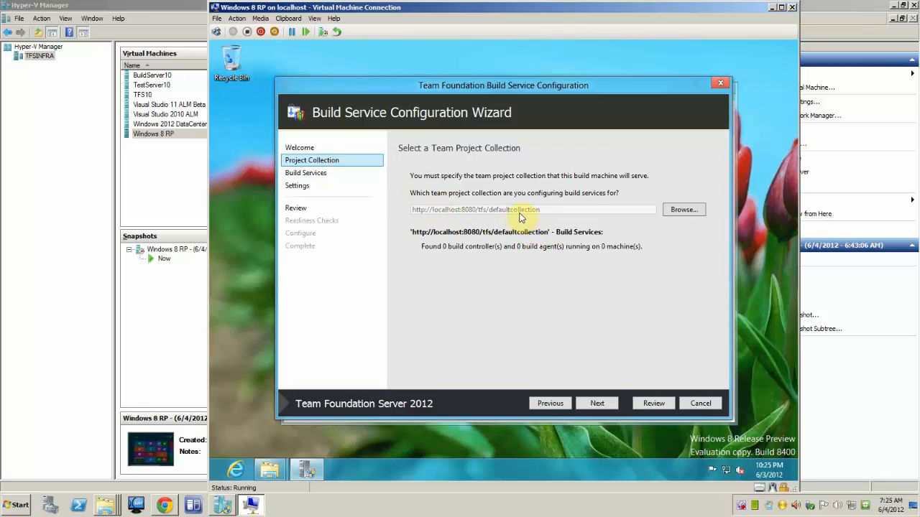
{"action": "left_click", "coordinate": [317, 177]}
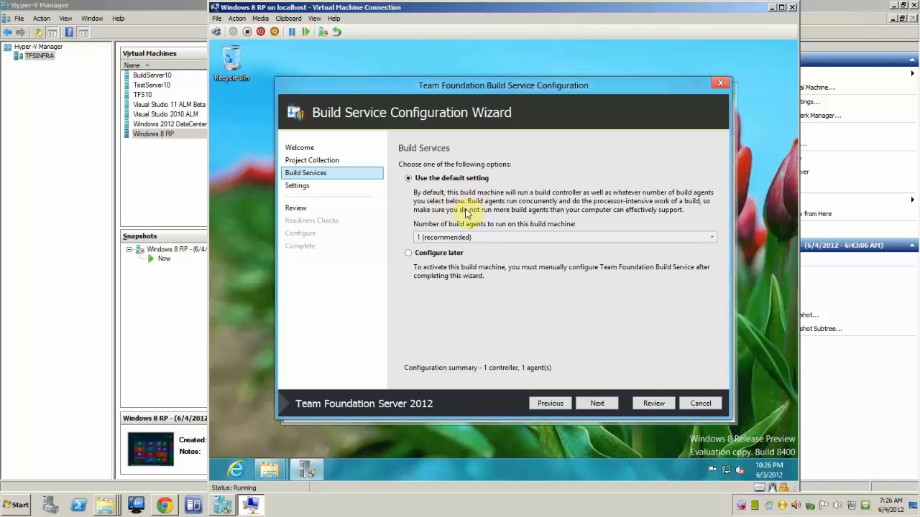
{"action": "left_click", "coordinate": [471, 238]}
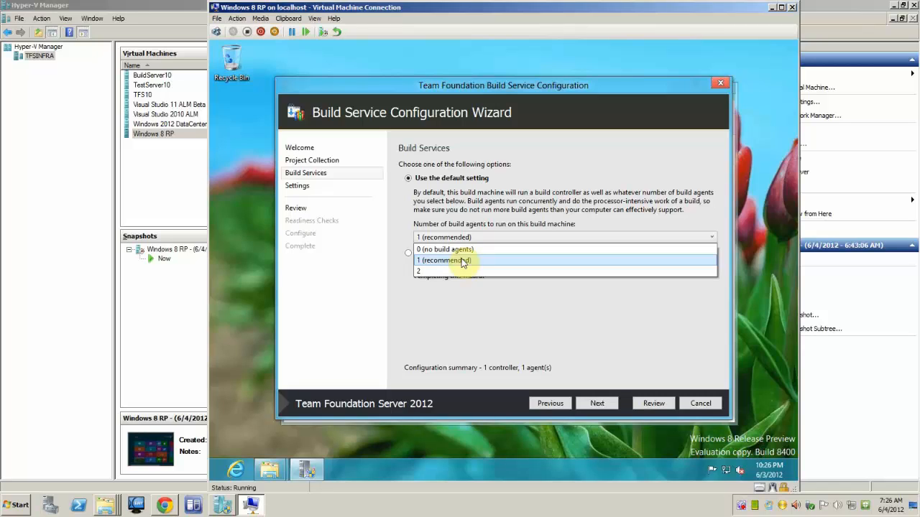
{"action": "left_click", "coordinate": [462, 262]}
{"action": "left_click", "coordinate": [468, 239]}
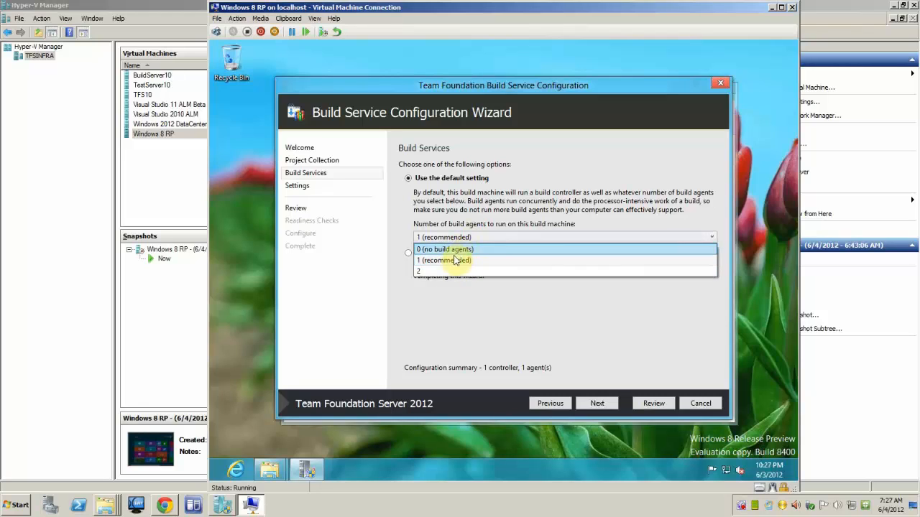
{"action": "left_click", "coordinate": [451, 261]}
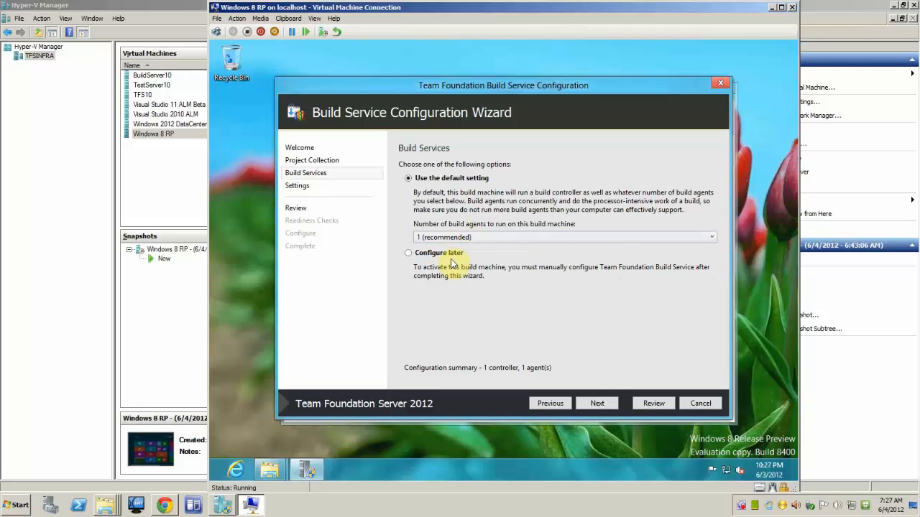
{"action": "left_click", "coordinate": [306, 189]}
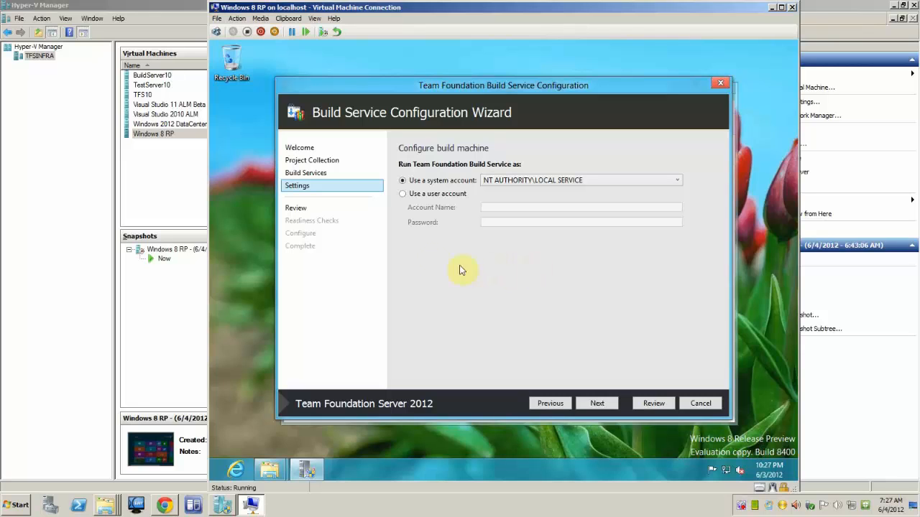
Step: Review the build service settings, pass readiness checks, configure it, and close the wizard
{"action": "left_click", "coordinate": [316, 207]}
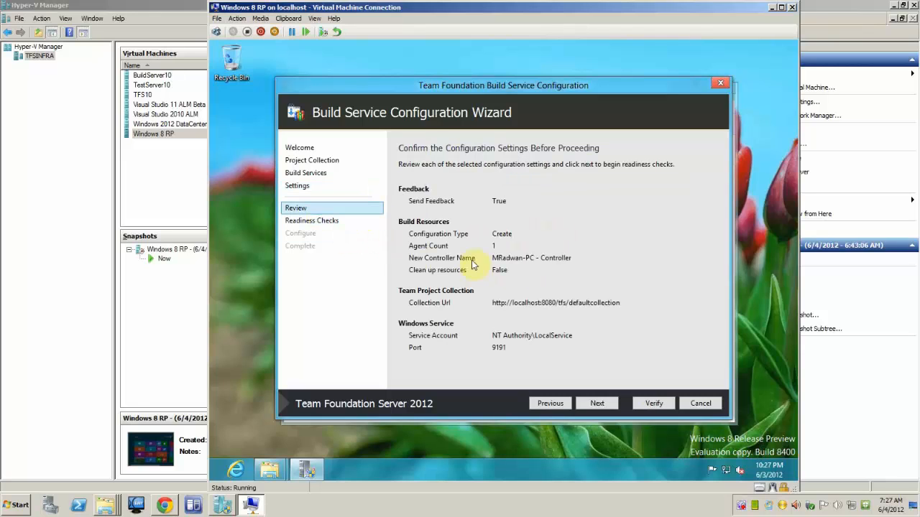
{"action": "left_click", "coordinate": [594, 403]}
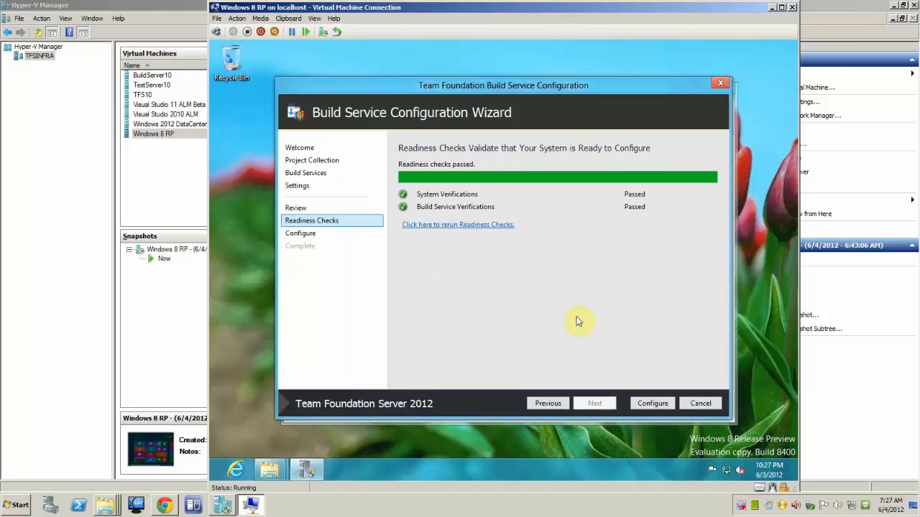
{"action": "left_click", "coordinate": [651, 404]}
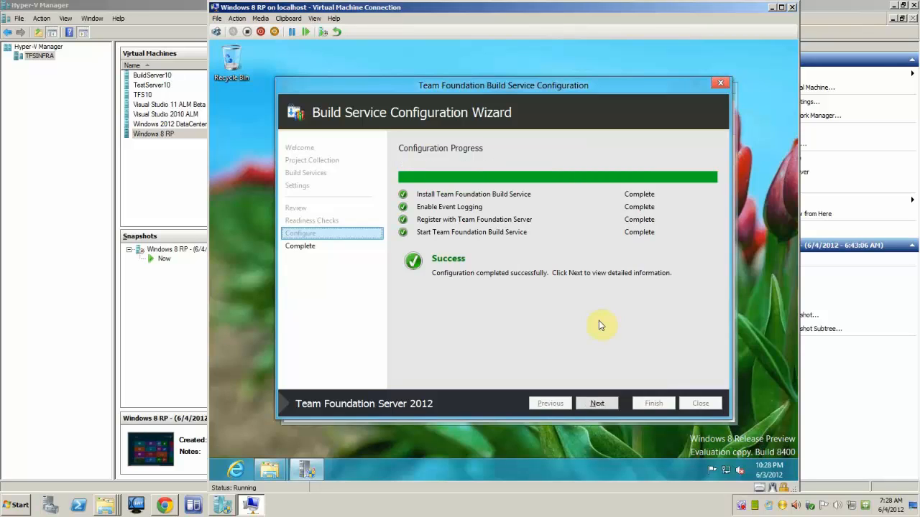
{"action": "left_click", "coordinate": [590, 405]}
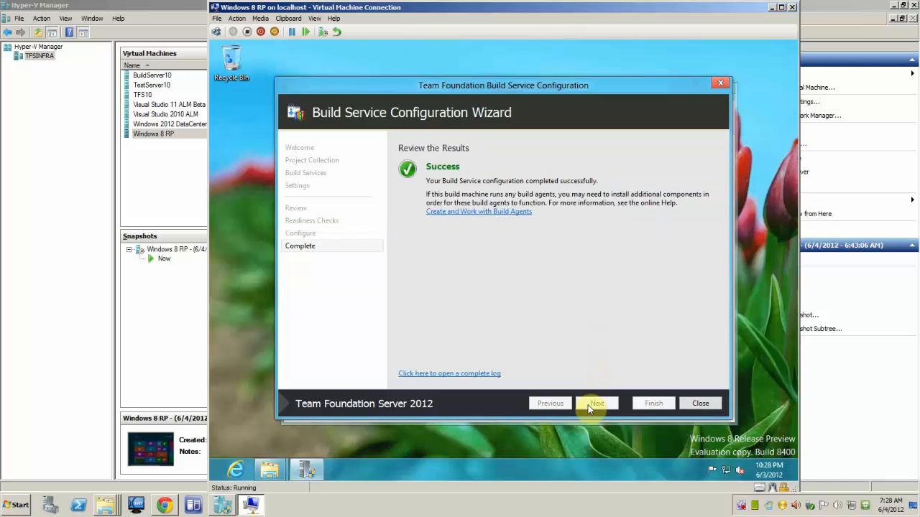
{"action": "left_click", "coordinate": [699, 403]}
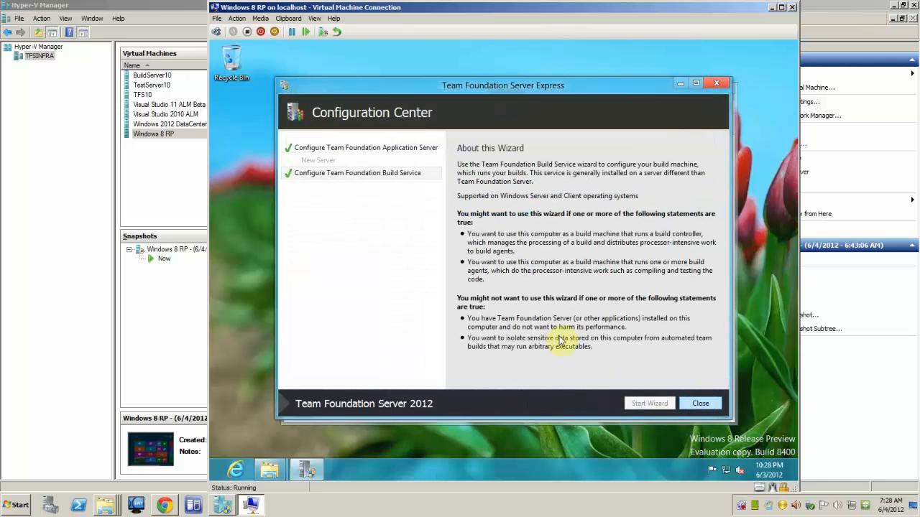
Step: Close the Configuration Center and review the Application Tier, leaving service account and console users unchanged
{"action": "left_click", "coordinate": [691, 401]}
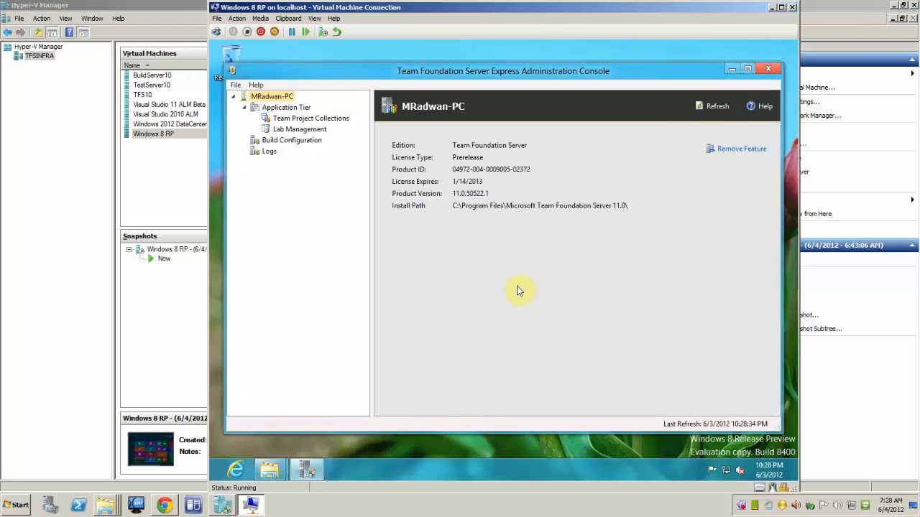
{"action": "left_click", "coordinate": [287, 108]}
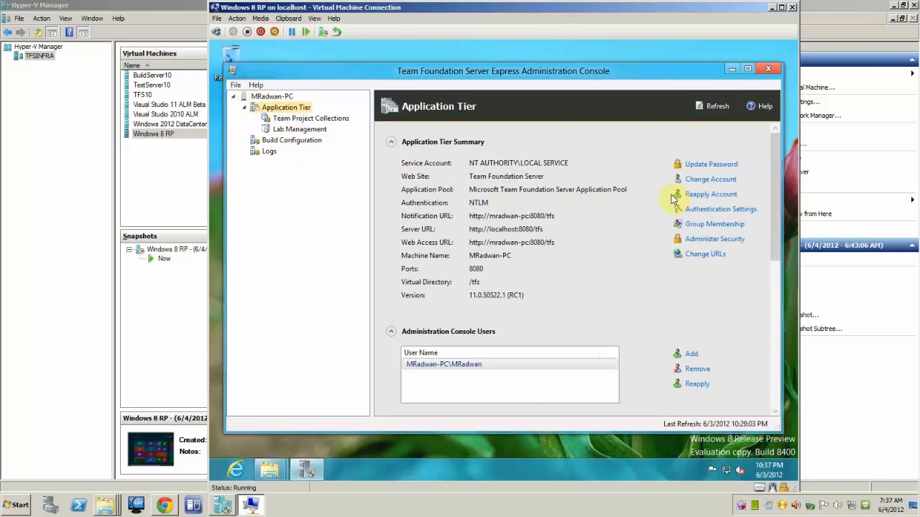
{"action": "left_click", "coordinate": [700, 179]}
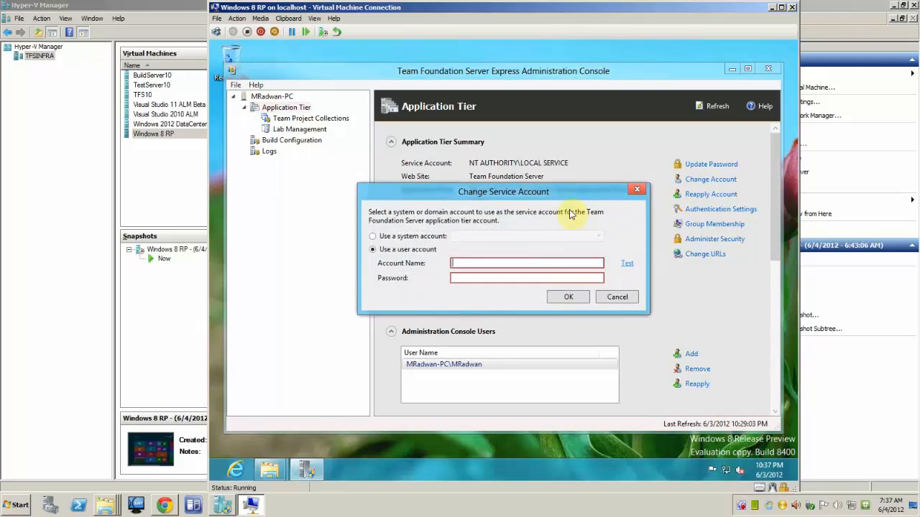
{"action": "left_click", "coordinate": [616, 297]}
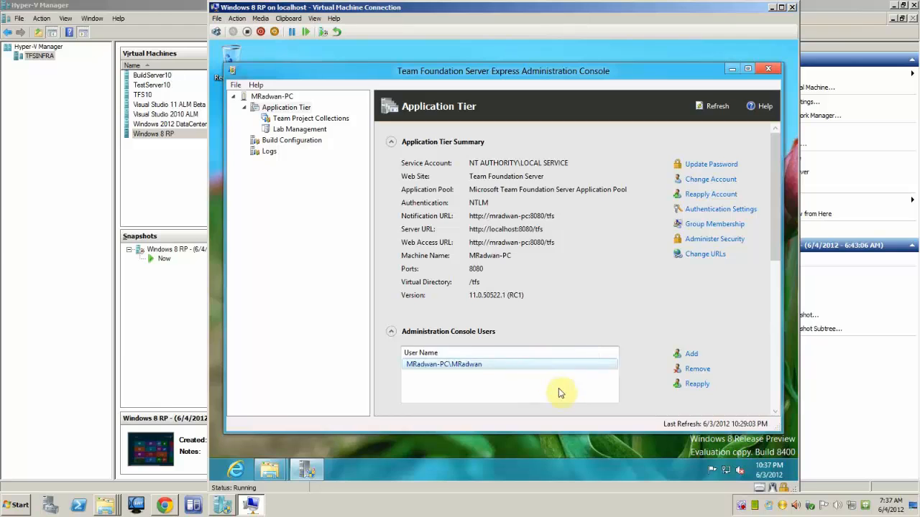
{"action": "left_click", "coordinate": [691, 356]}
{"action": "left_click", "coordinate": [612, 302]}
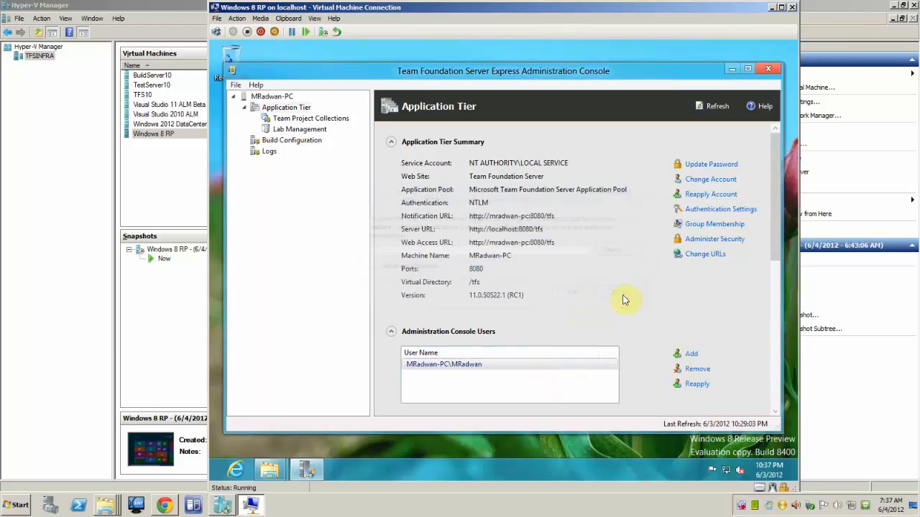
Step: Check DefaultCollection's team projects, then review Lab Management, Build Configuration and the configuration logs
{"action": "left_click", "coordinate": [322, 119]}
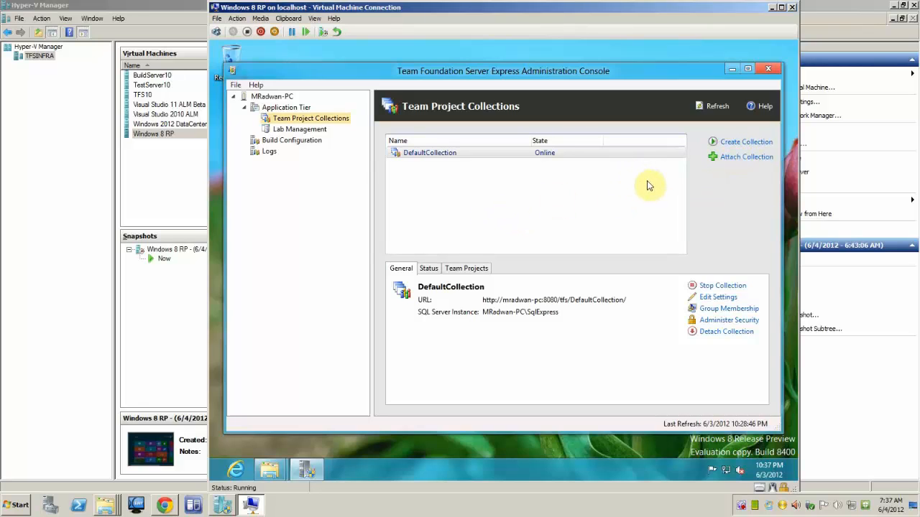
{"action": "left_click", "coordinate": [428, 269]}
{"action": "left_click", "coordinate": [455, 271]}
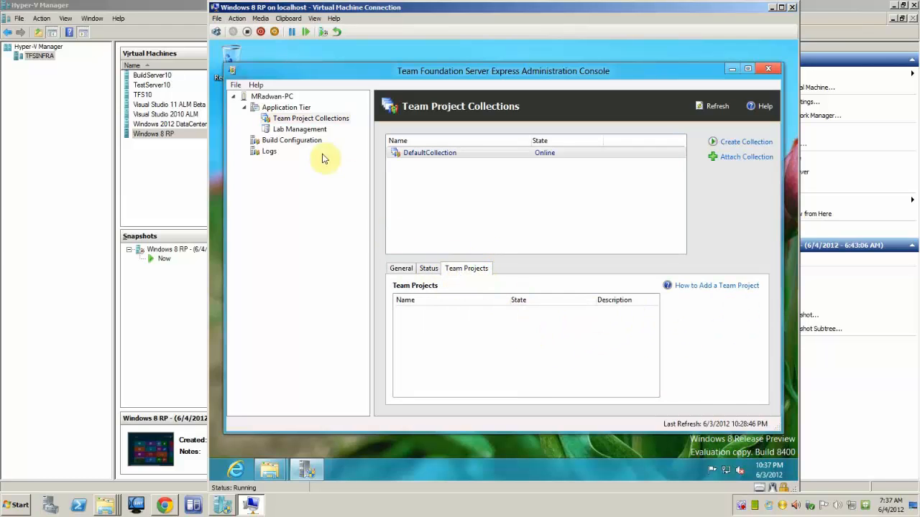
{"action": "left_click", "coordinate": [310, 130]}
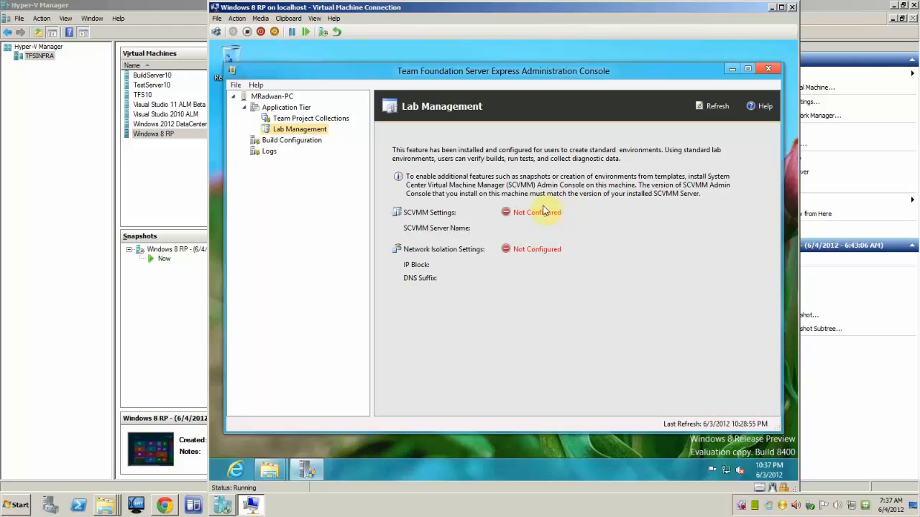
{"action": "left_click", "coordinate": [303, 141]}
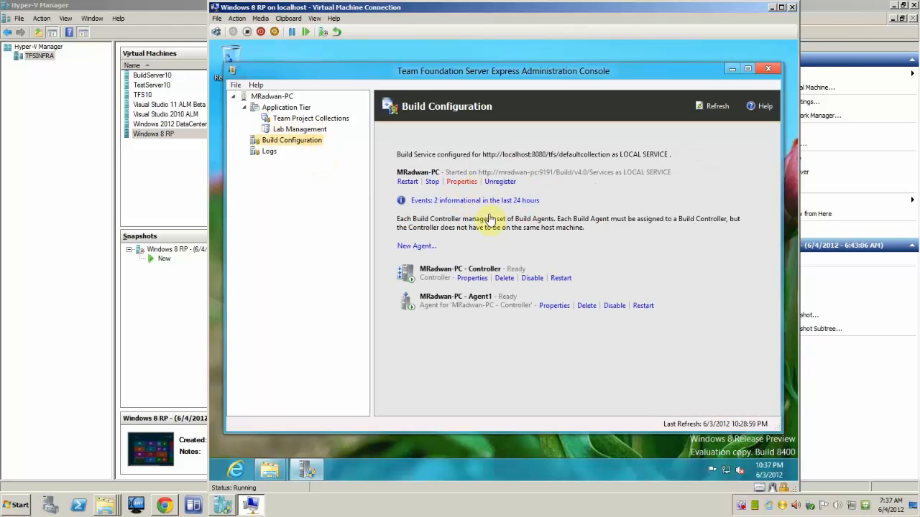
{"action": "mouse_move", "coordinate": [414, 286]}
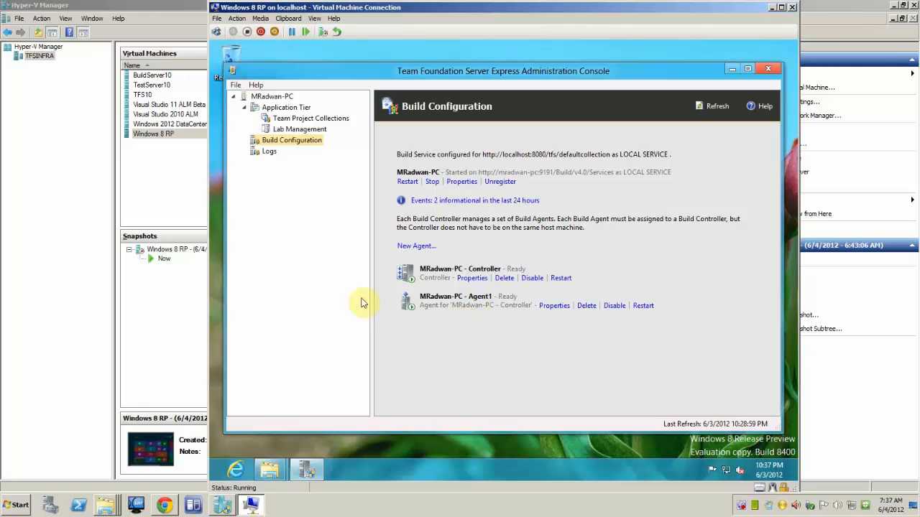
{"action": "left_click", "coordinate": [264, 151]}
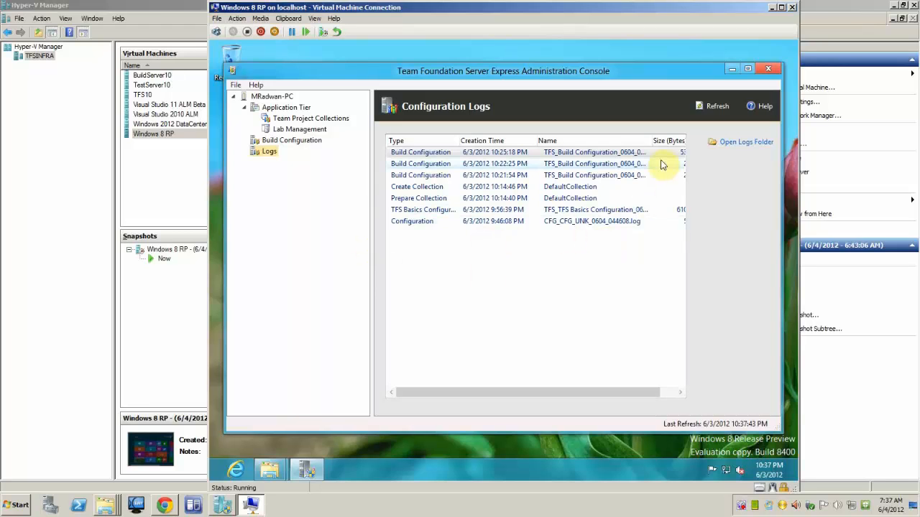
Step: Close the console and Libraries window, mount VS2012_RC_TEAMEXP_ENU from E:, and run vs_teamExplorer.exe
{"action": "left_click", "coordinate": [766, 70]}
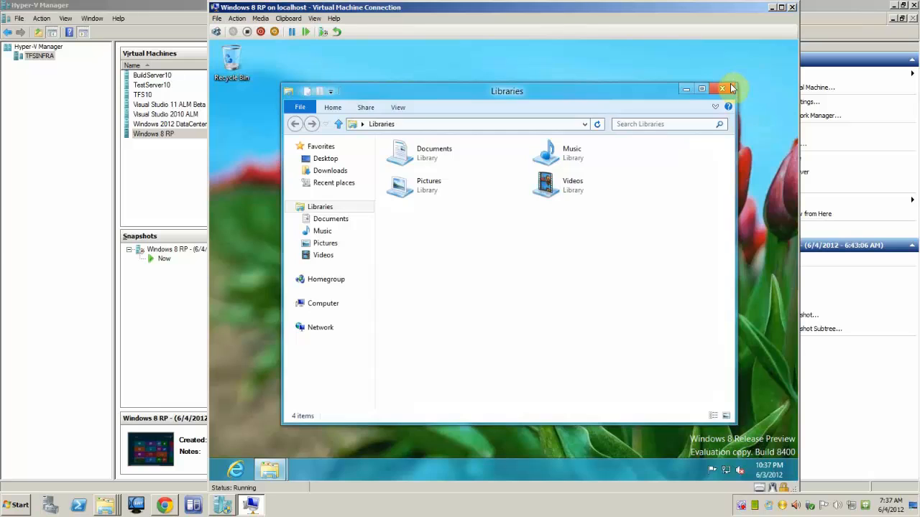
{"action": "left_click", "coordinate": [726, 88]}
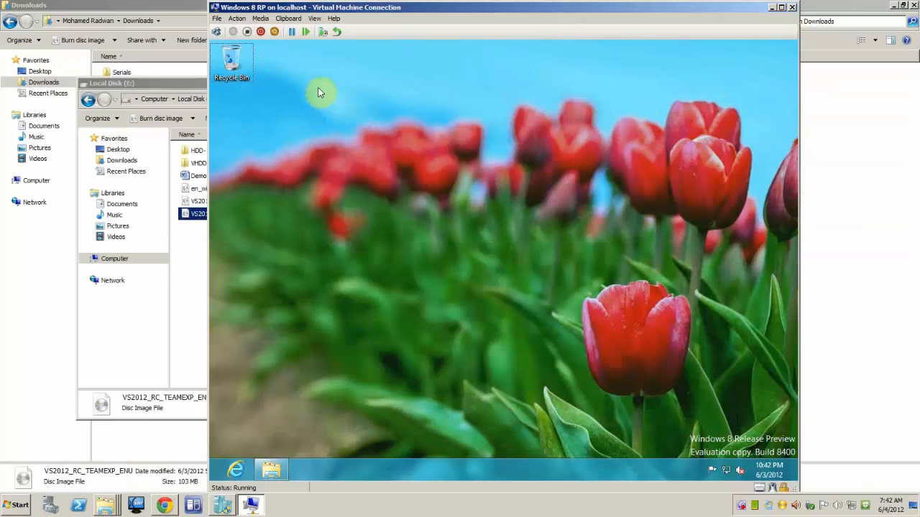
{"action": "left_click", "coordinate": [261, 19]}
{"action": "mouse_move", "coordinate": [276, 30]}
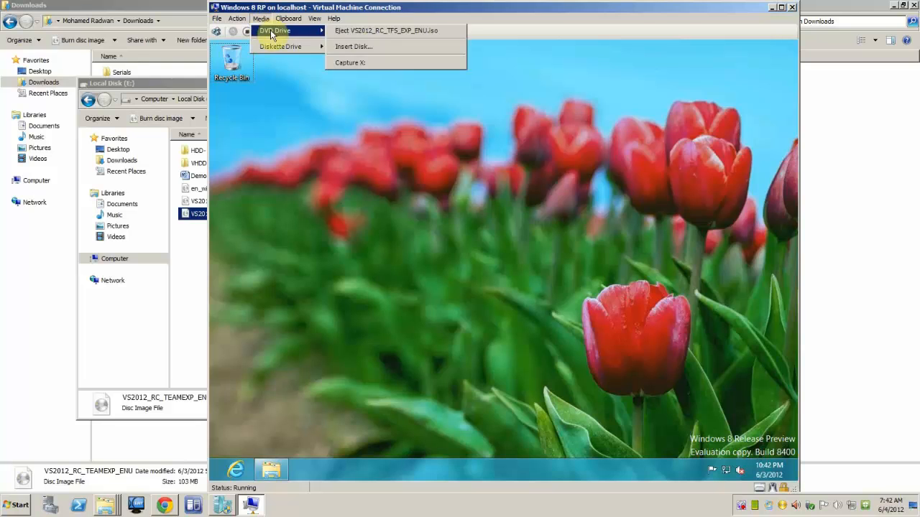
{"action": "left_click", "coordinate": [341, 46]}
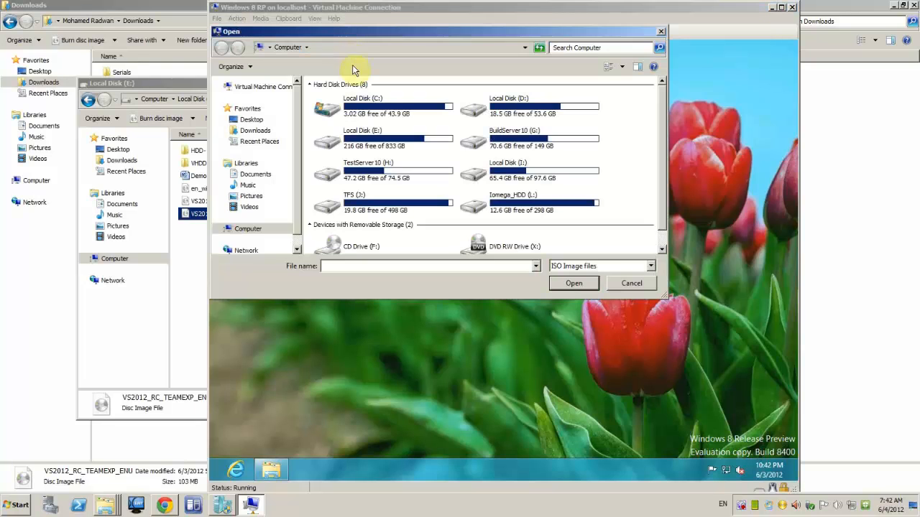
{"action": "double_click", "coordinate": [363, 135]}
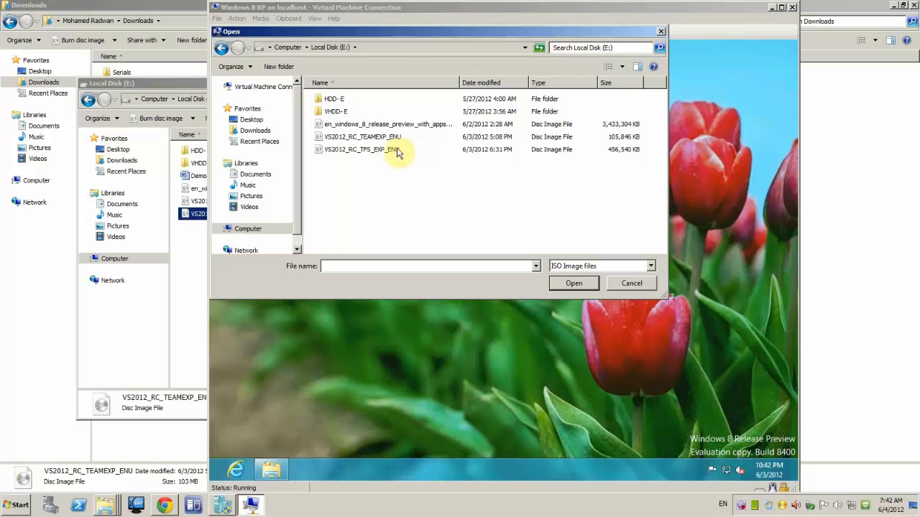
{"action": "double_click", "coordinate": [371, 138]}
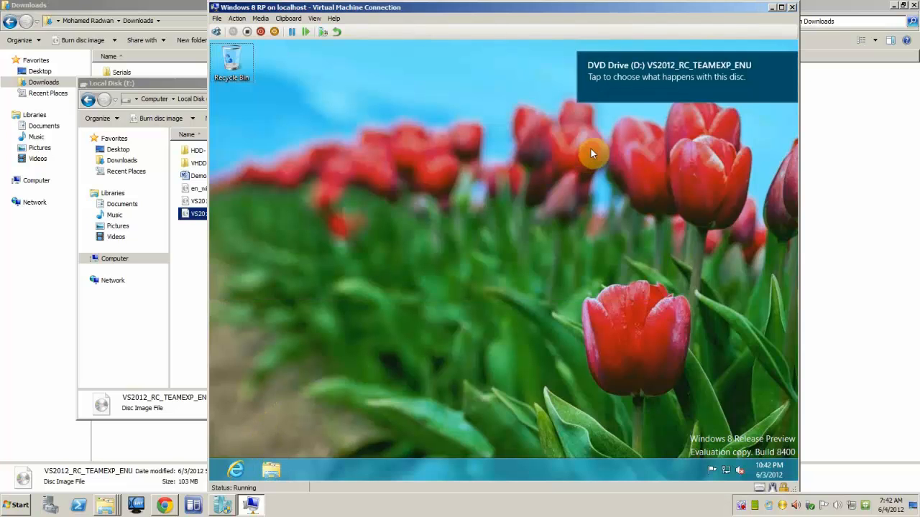
{"action": "left_click", "coordinate": [636, 77]}
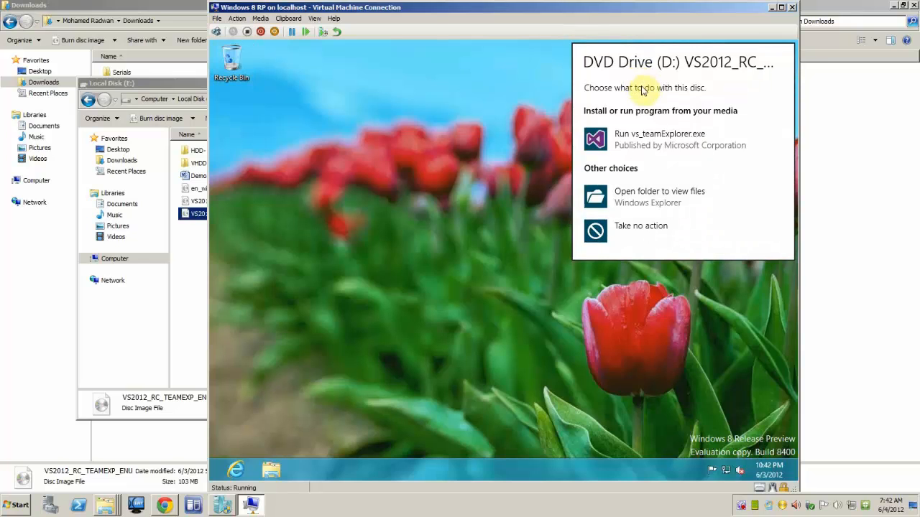
{"action": "left_click", "coordinate": [654, 141]}
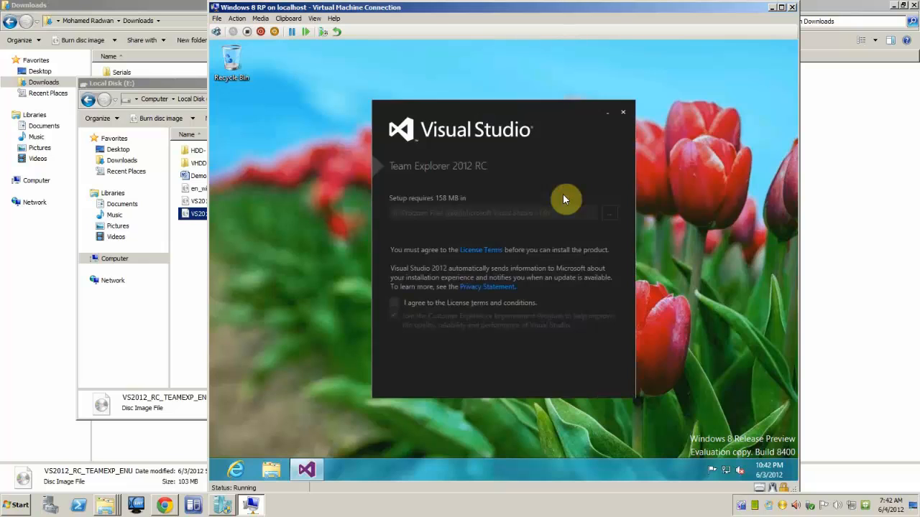
Step: Accept the license, install Team Explorer 2012 RC with UAC approval, and launch it after success
{"action": "left_click", "coordinate": [394, 303]}
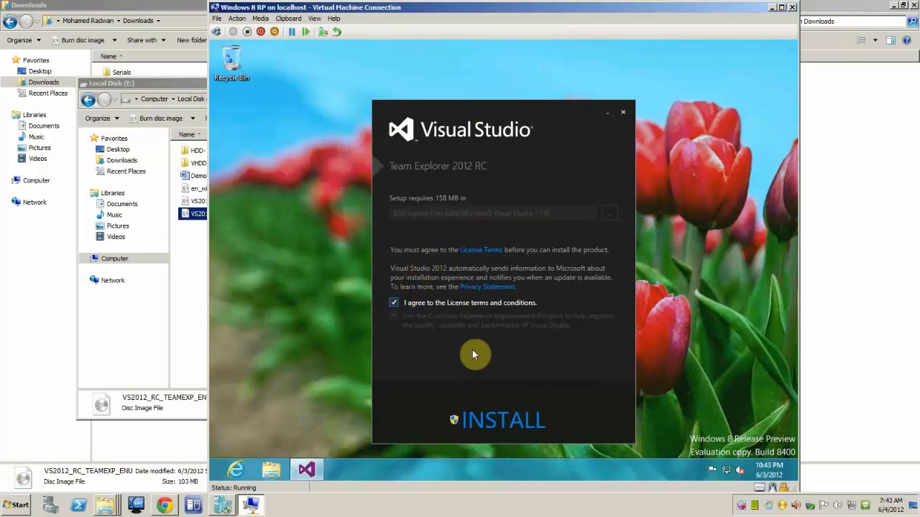
{"action": "left_click", "coordinate": [493, 419]}
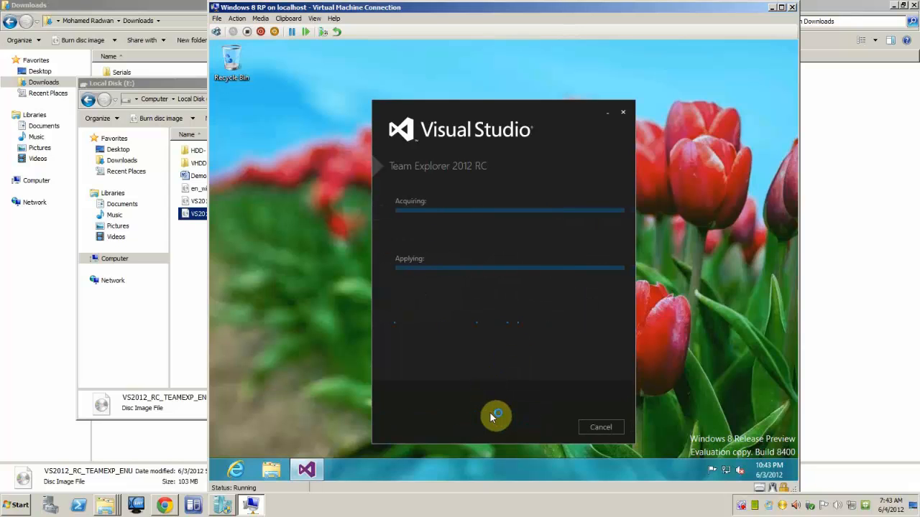
{"action": "left_click", "coordinate": [556, 279]}
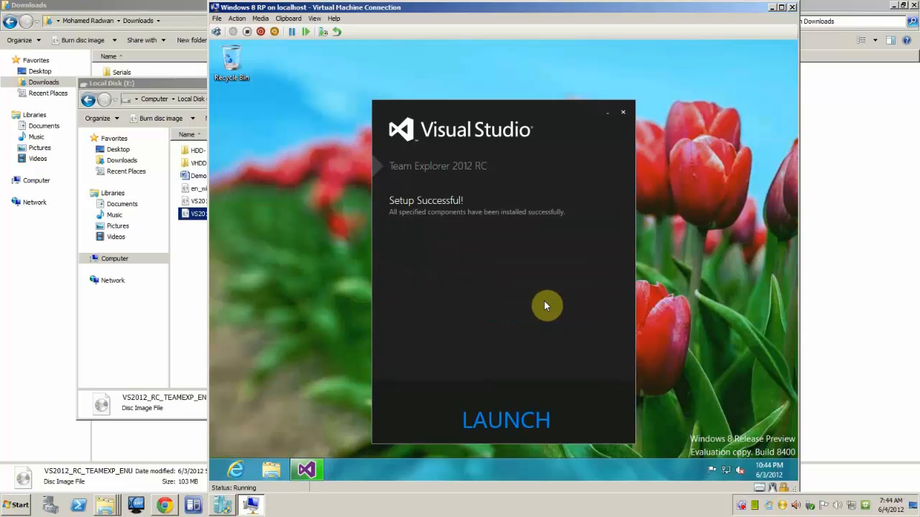
{"action": "left_click", "coordinate": [502, 418]}
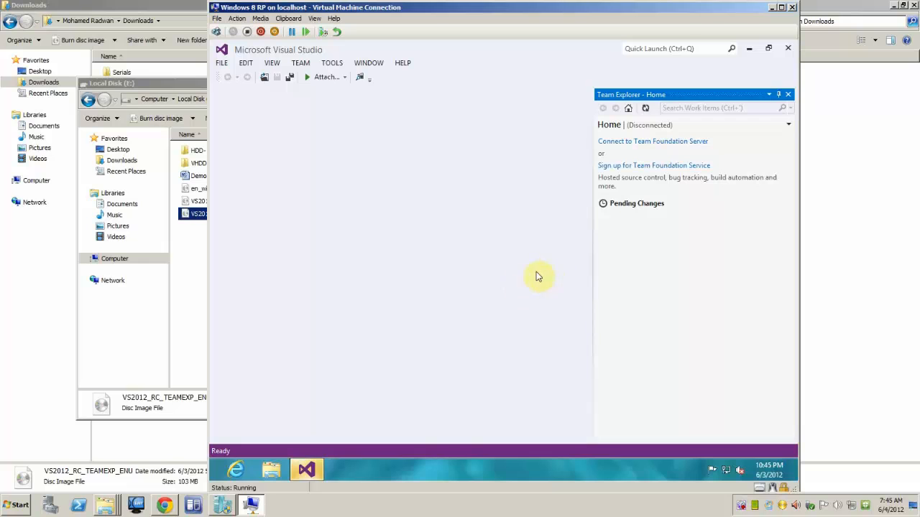
Step: Connect Team Explorer to DefaultCollection on the mradwan-pc server after checking the known servers list
{"action": "left_click", "coordinate": [639, 141]}
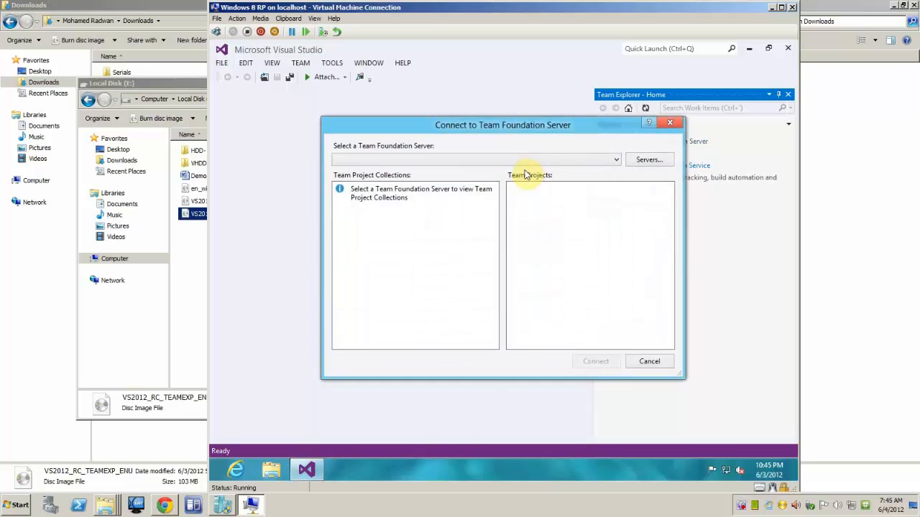
{"action": "left_click", "coordinate": [648, 160]}
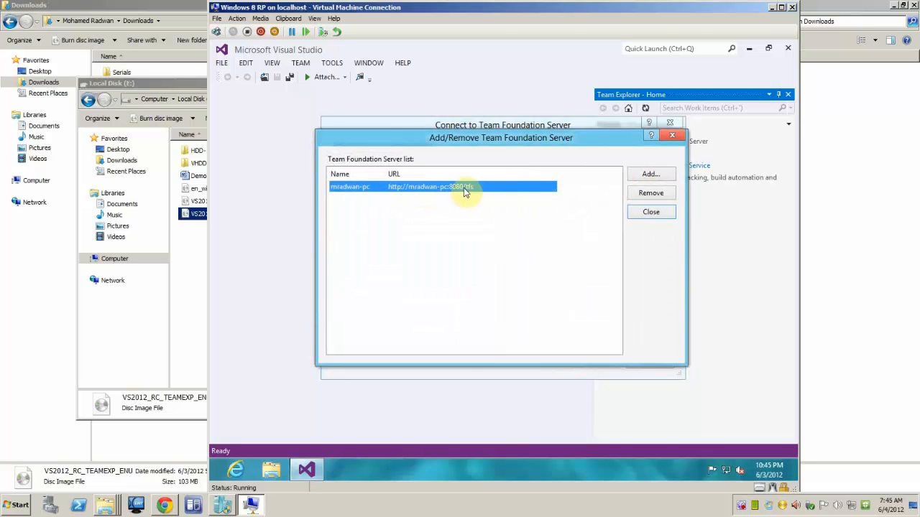
{"action": "left_click", "coordinate": [651, 213]}
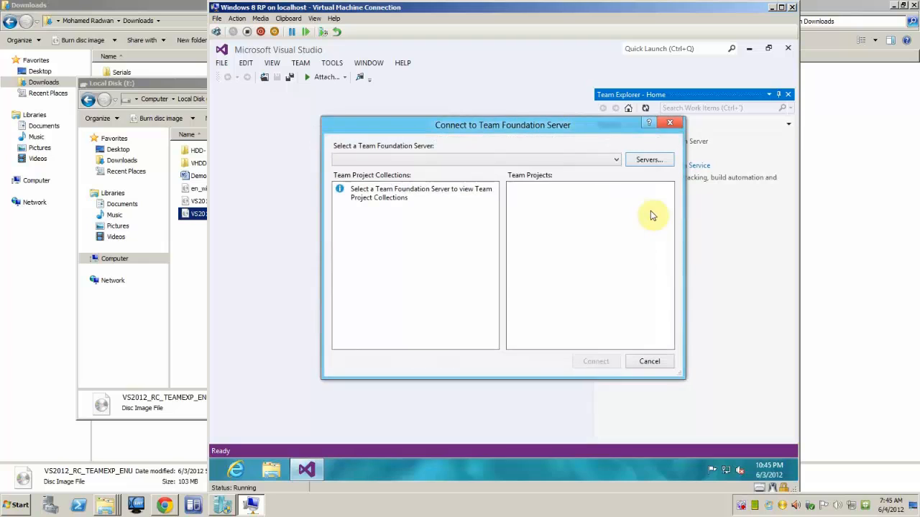
{"action": "left_click", "coordinate": [475, 159]}
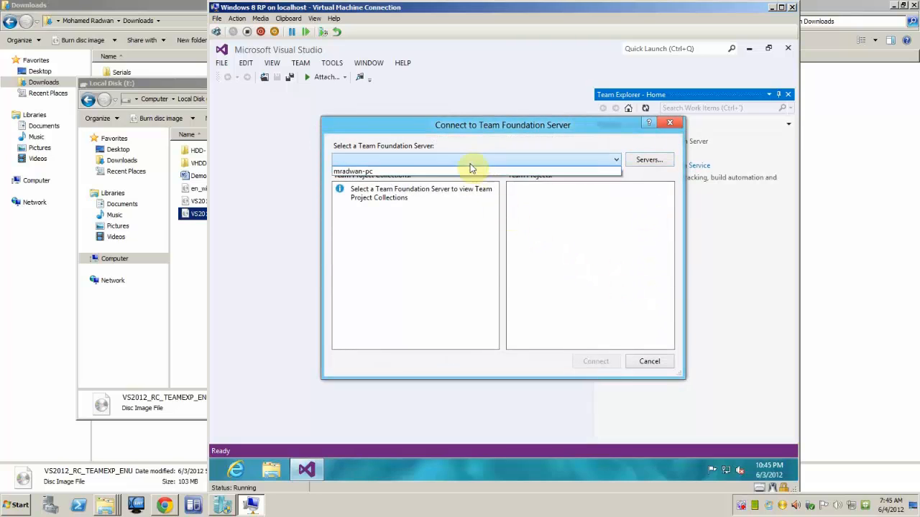
{"action": "left_click", "coordinate": [451, 171]}
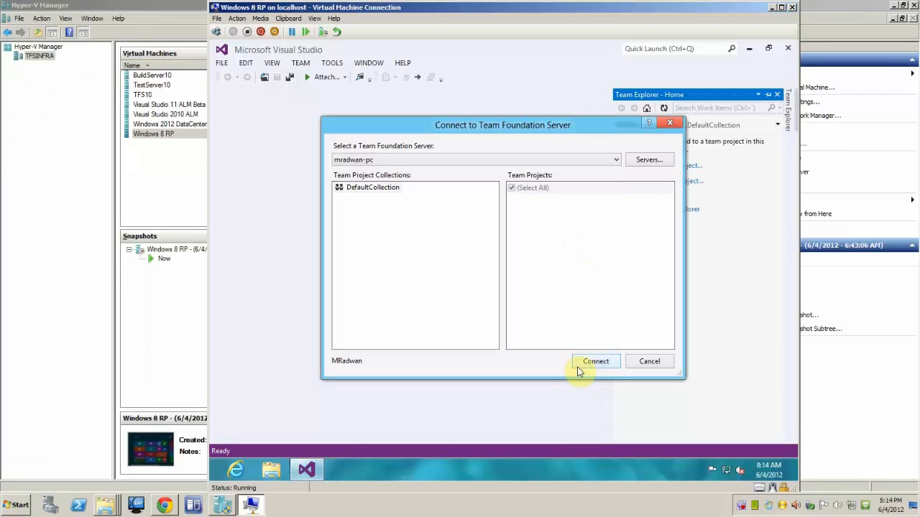
{"action": "left_click", "coordinate": [587, 364]}
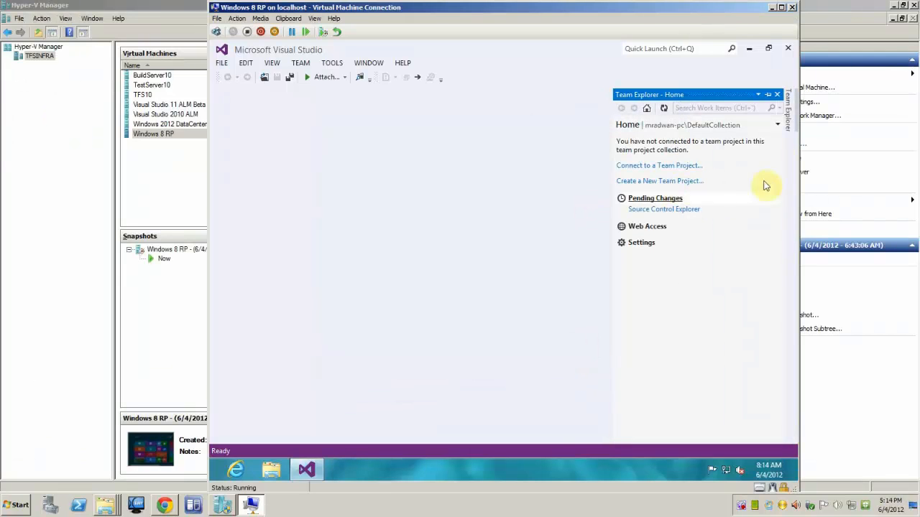
Step: Create a new team project named TFSEG in DefaultCollection with the New Team Project wizard
{"action": "left_click", "coordinate": [780, 127]}
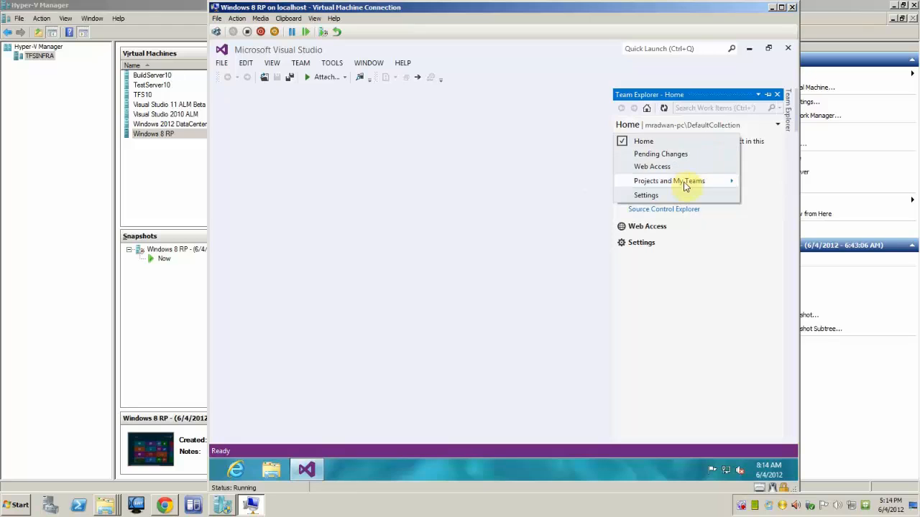
{"action": "mouse_move", "coordinate": [686, 182]}
{"action": "left_click", "coordinate": [547, 198]}
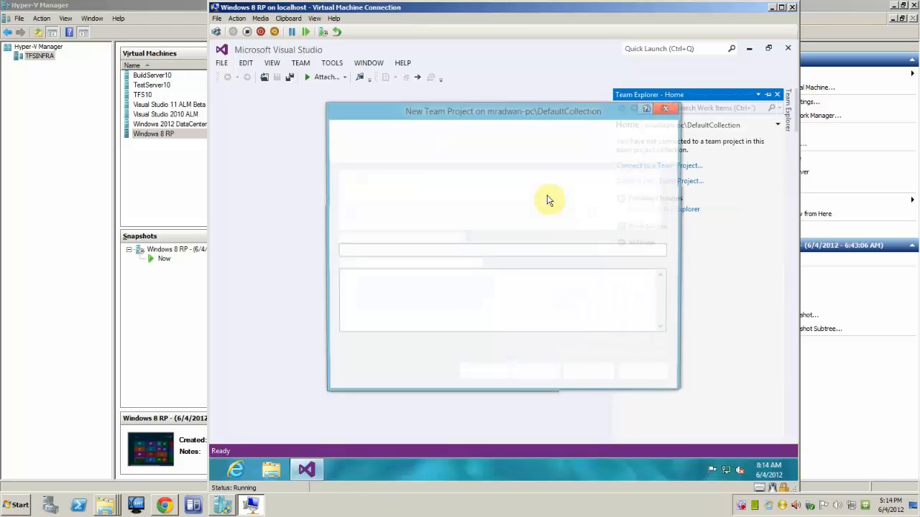
{"action": "type", "text": "TFSEG"}
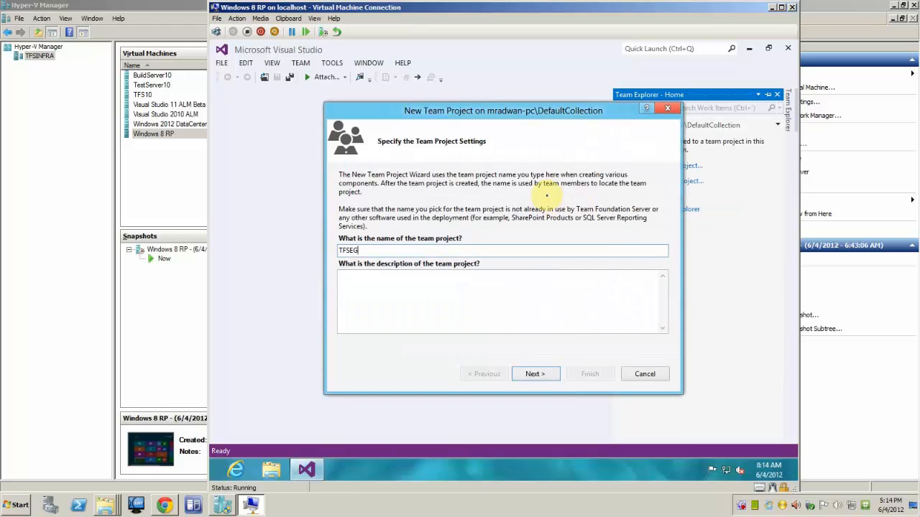
{"action": "key", "text": "Return"}
{"action": "left_click", "coordinate": [589, 373]}
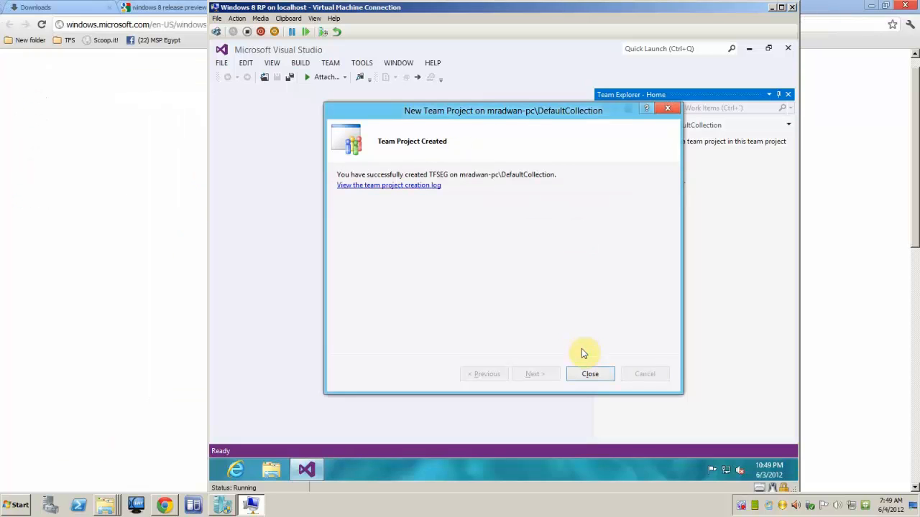
Step: Close the creation summary and open TFSEG in Web Access
{"action": "left_click", "coordinate": [583, 375]}
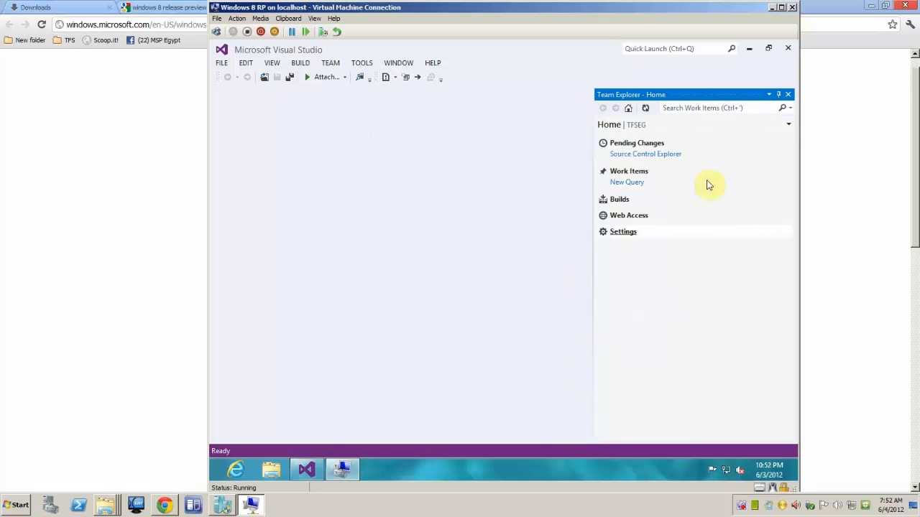
{"action": "left_click", "coordinate": [788, 125]}
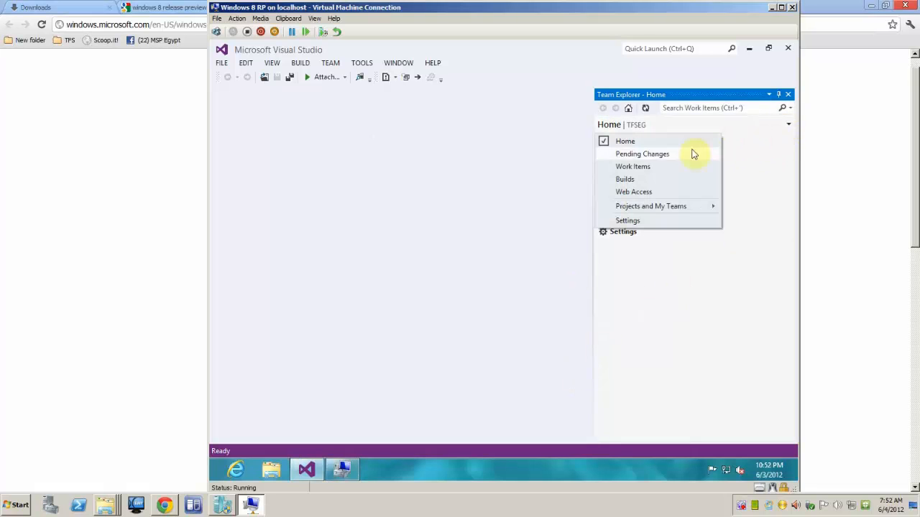
{"action": "left_click", "coordinate": [636, 192]}
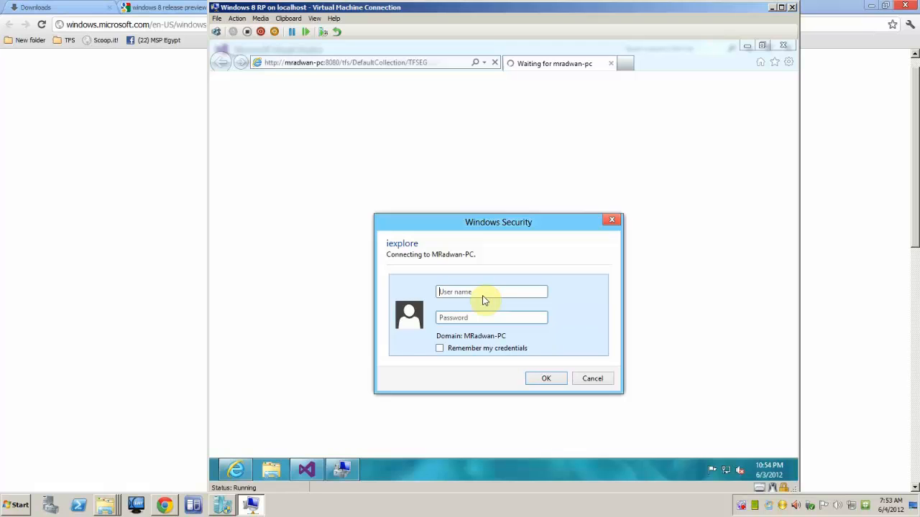
Step: Look up the local user account name in Computer Management
{"action": "double_click", "coordinate": [342, 476]}
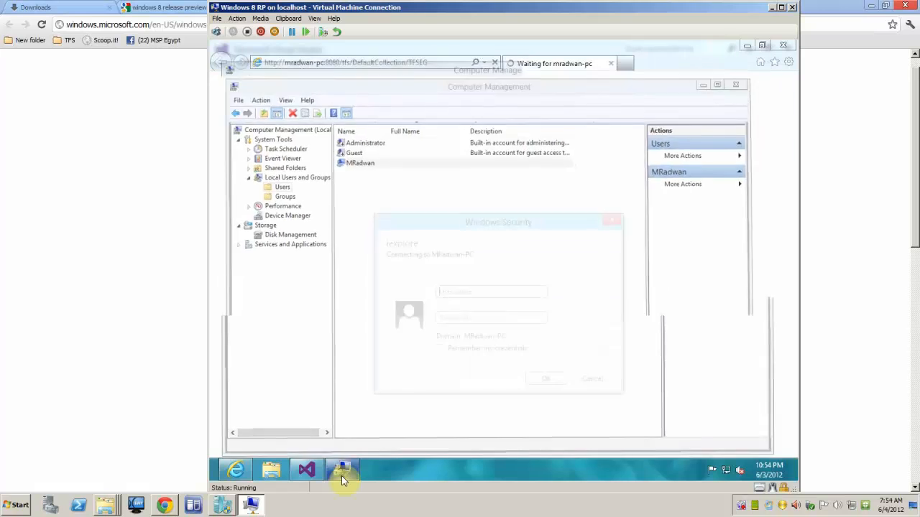
{"action": "left_click", "coordinate": [342, 468]}
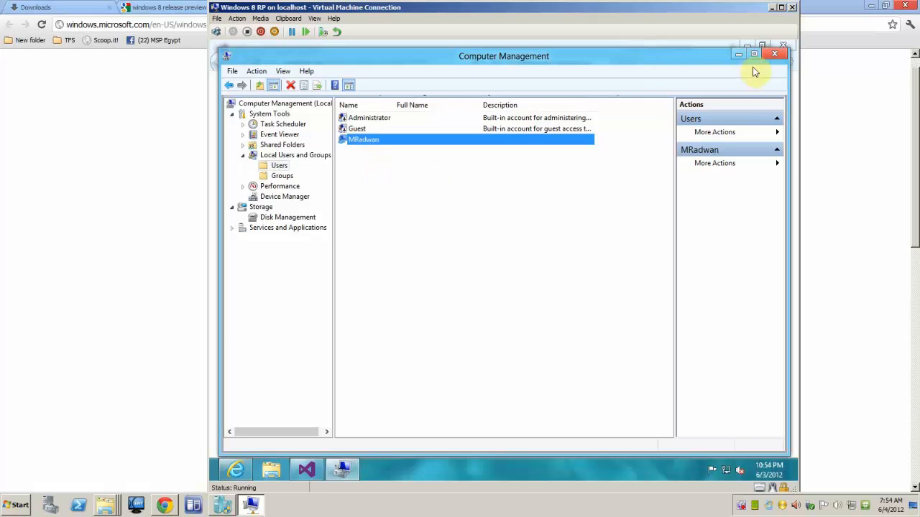
{"action": "left_click", "coordinate": [774, 54]}
Step: Sign in to Web Access with the local account's user name and password
{"action": "left_click", "coordinate": [483, 293]}
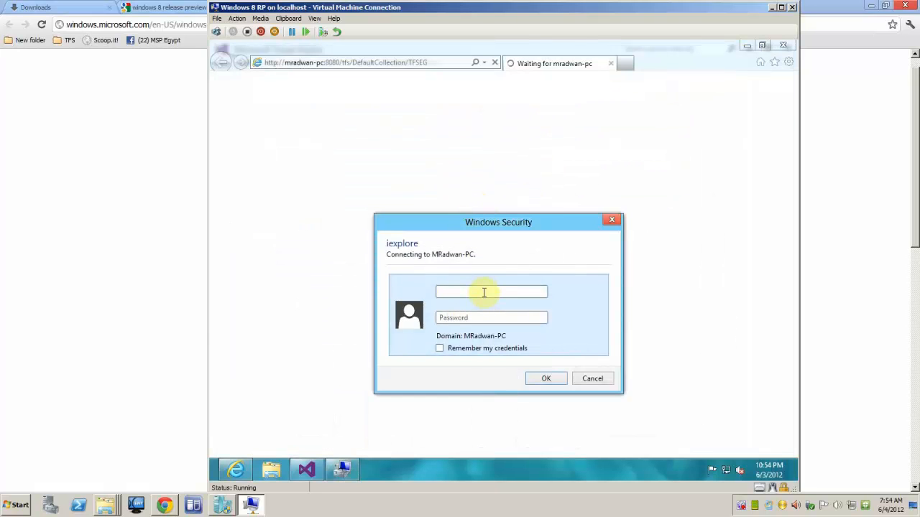
{"action": "type", "text": "MRadwan"}
{"action": "key", "text": "Tab"}
{"action": "type", "text": "********"}
{"action": "key", "text": "Return"}
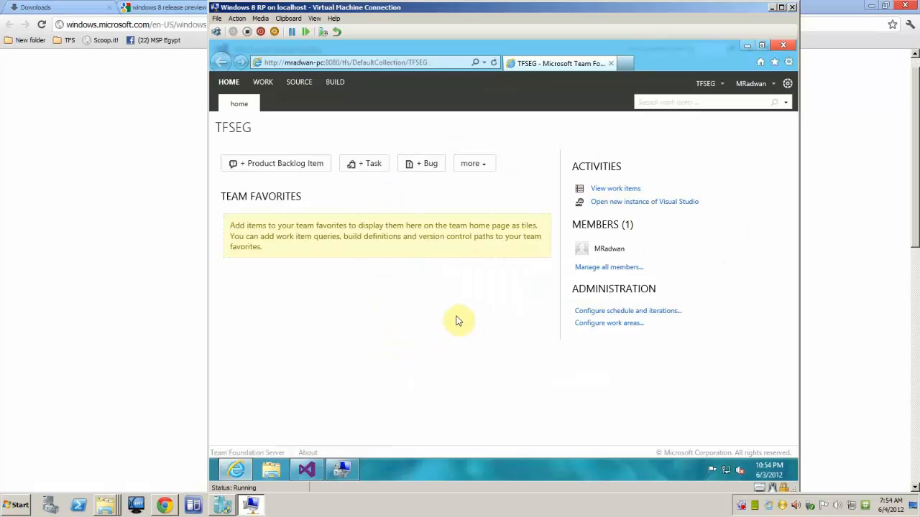
Step: Switch to the WORK tab to see TFSEG's Assigned to me work items
{"action": "left_click", "coordinate": [264, 86]}
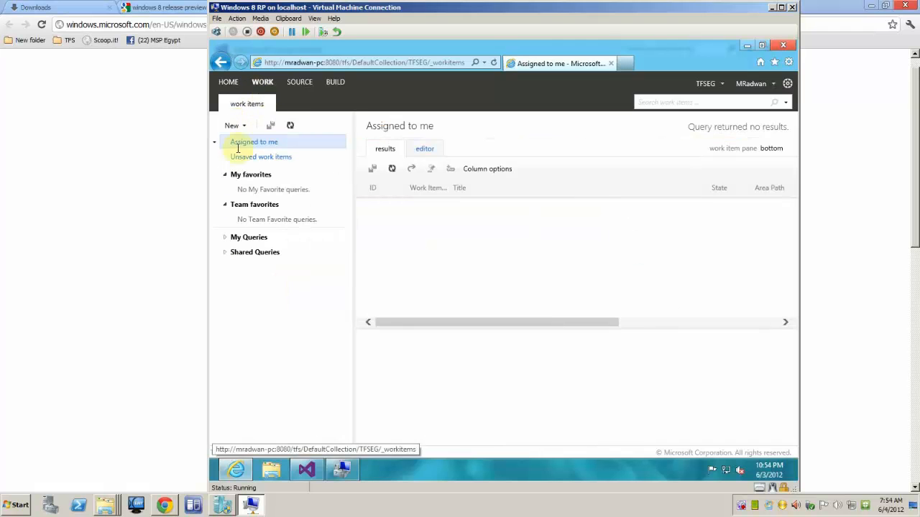